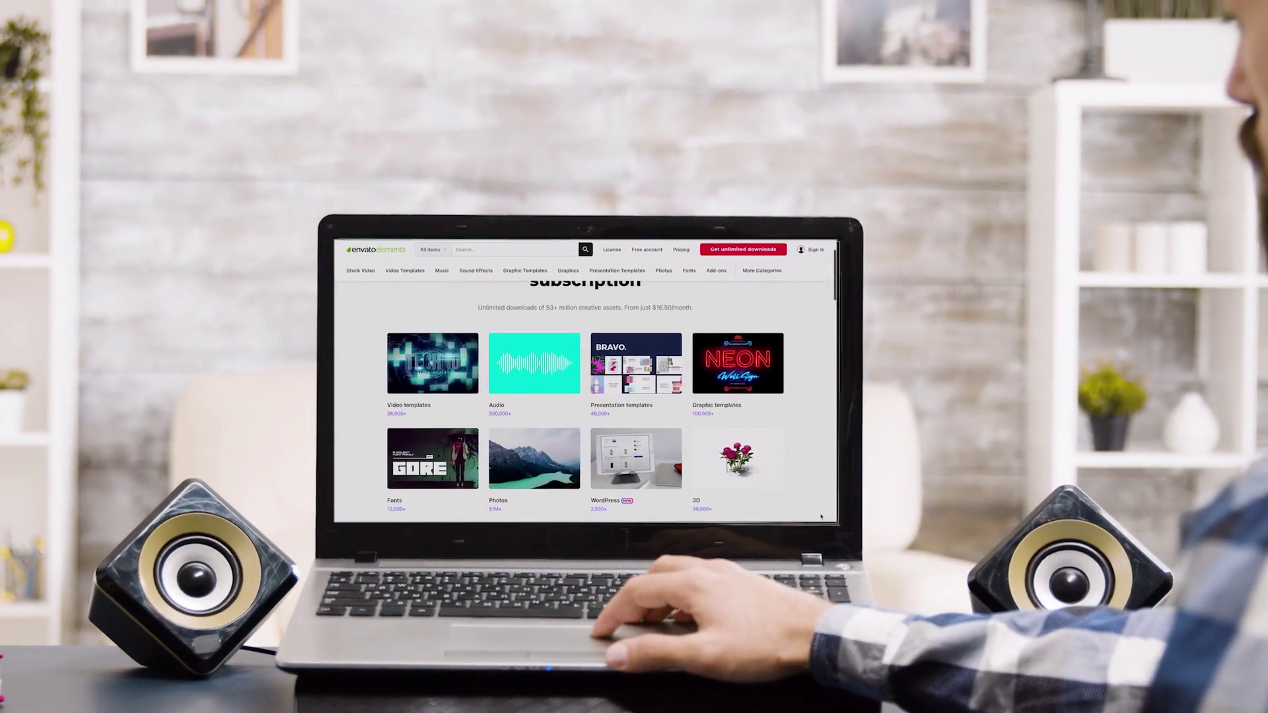
Try the right-of-inbox reading pane, then place it below the inbox and preview the first email
{"action": "scroll", "coordinate": [821, 516], "scroll_direction": "down", "scroll_amount": 2}
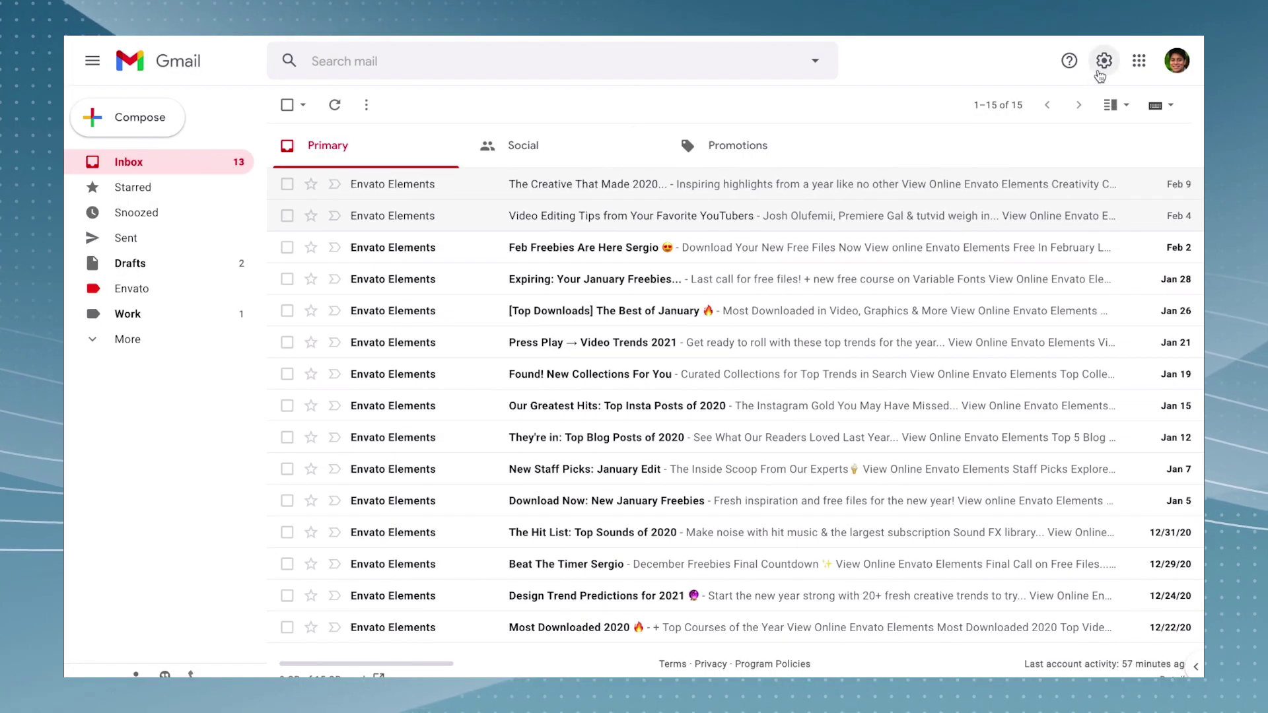
{"action": "left_click", "coordinate": [1104, 61]}
{"action": "scroll", "coordinate": [1086, 403], "scroll_direction": "down", "scroll_amount": 6}
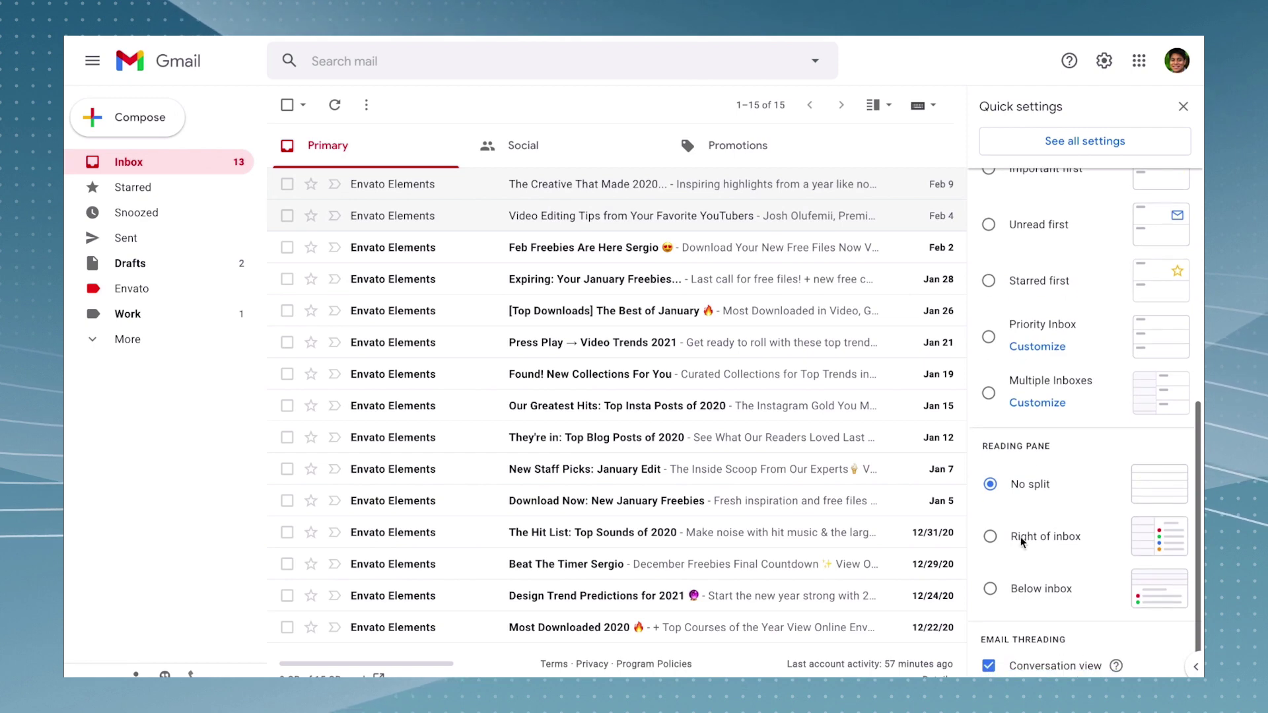
{"action": "left_click", "coordinate": [1021, 537]}
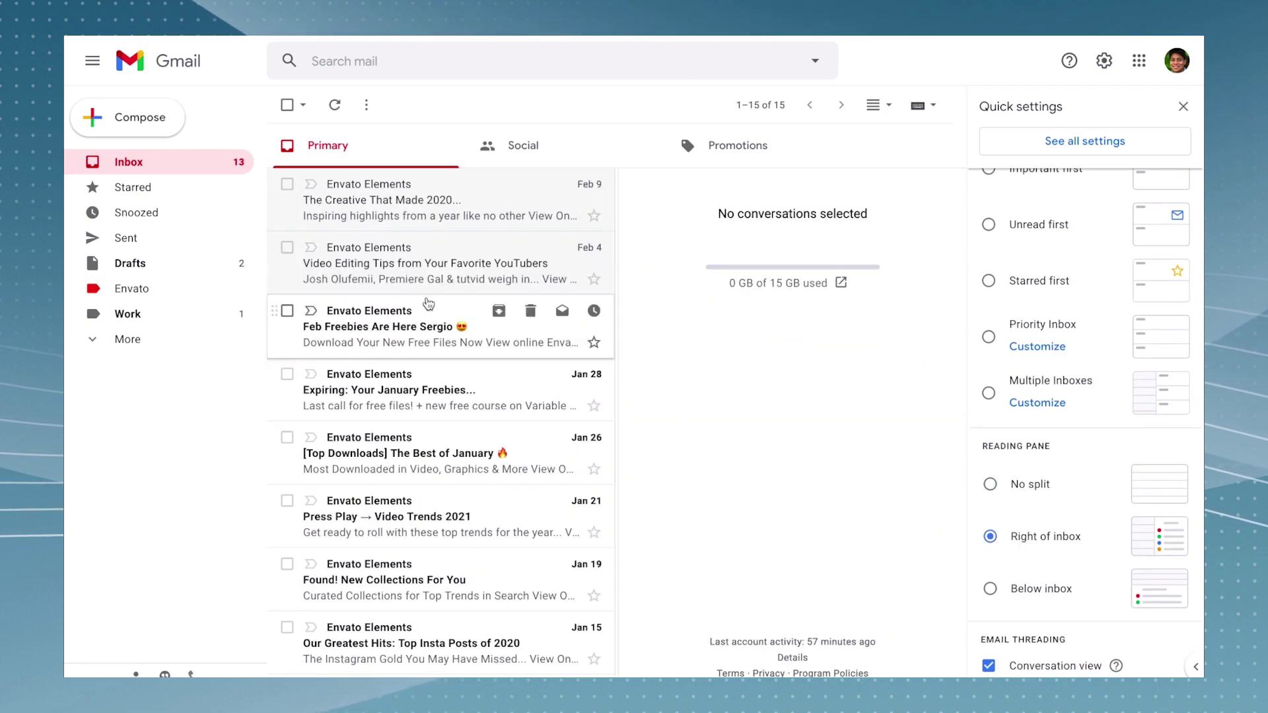
{"action": "left_click", "coordinate": [422, 264]}
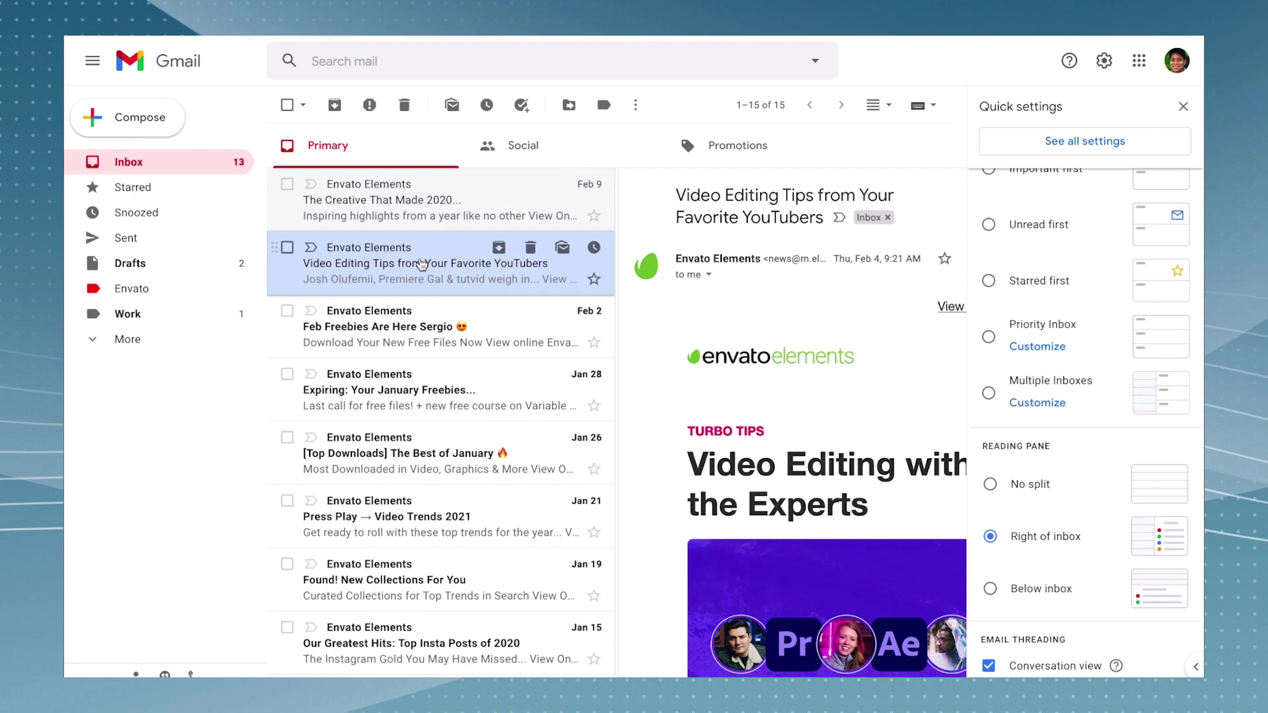
{"action": "left_click", "coordinate": [987, 589]}
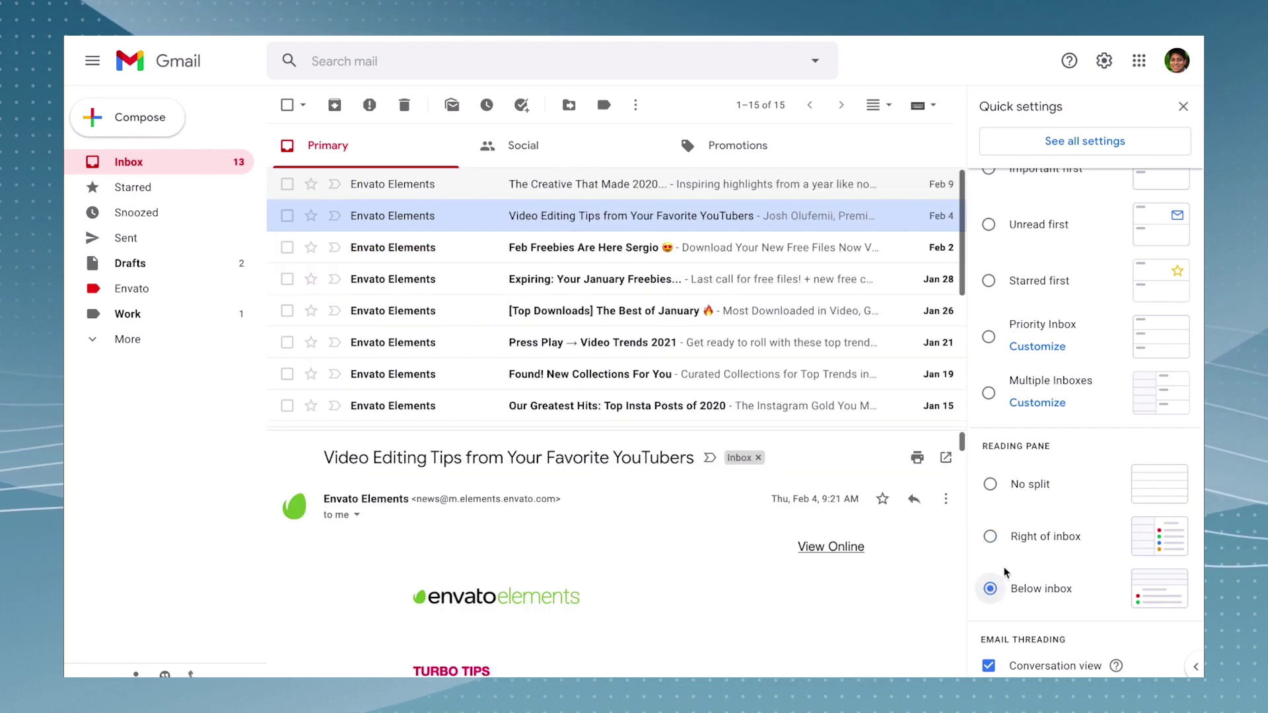
{"action": "left_click", "coordinate": [437, 185]}
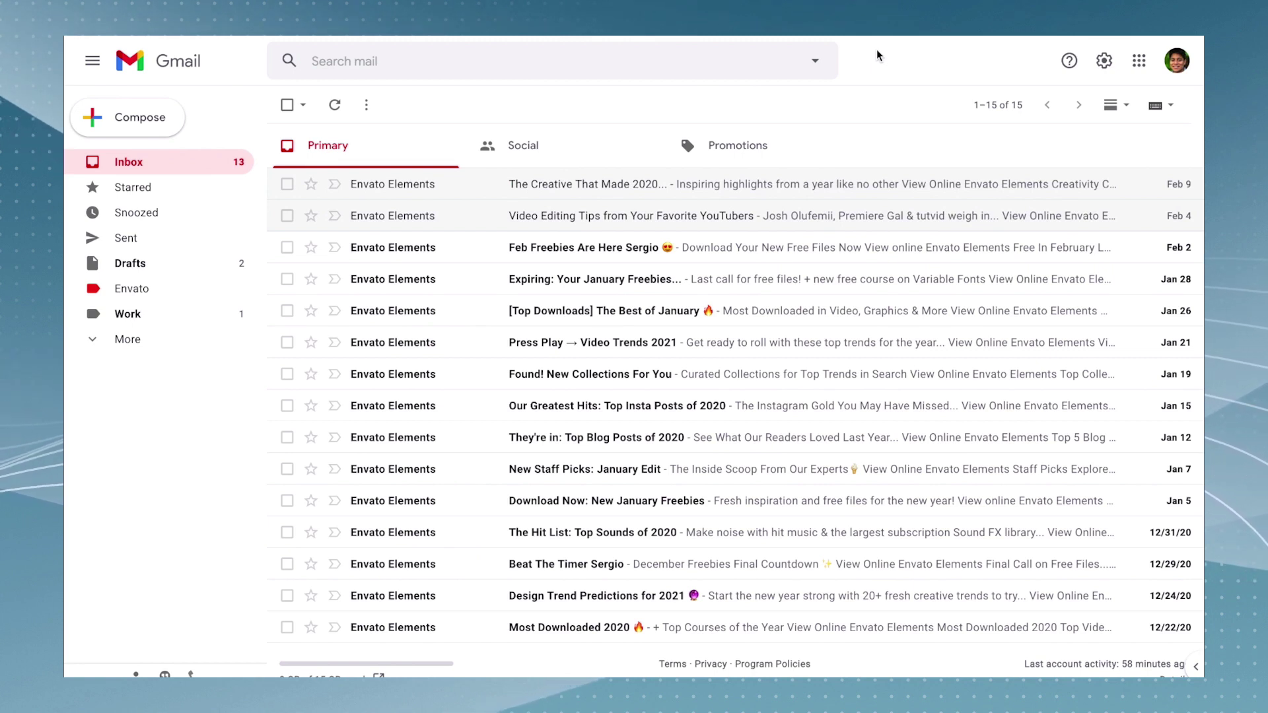
Search the mailbox for 'in:unread from:envato after:2020/10/05'
{"action": "left_click", "coordinate": [319, 62]}
{"action": "type", "text": "in"}
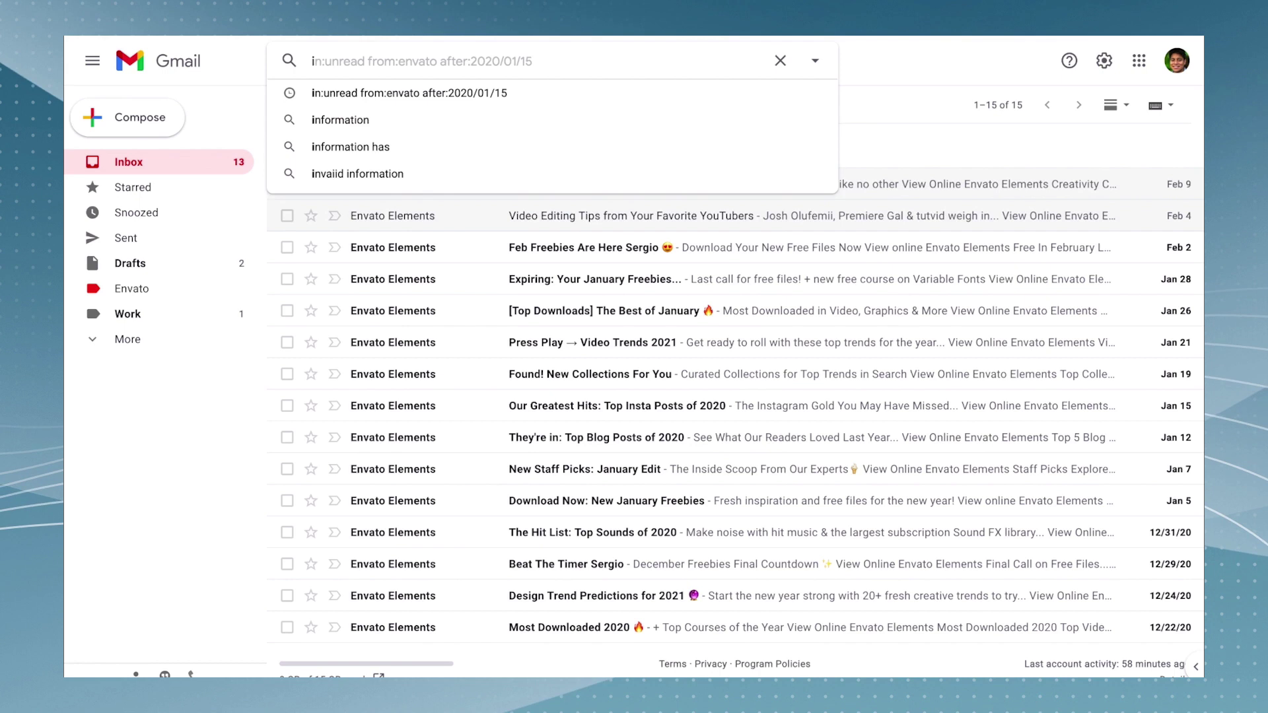
{"action": "type", "text": ":unread "}
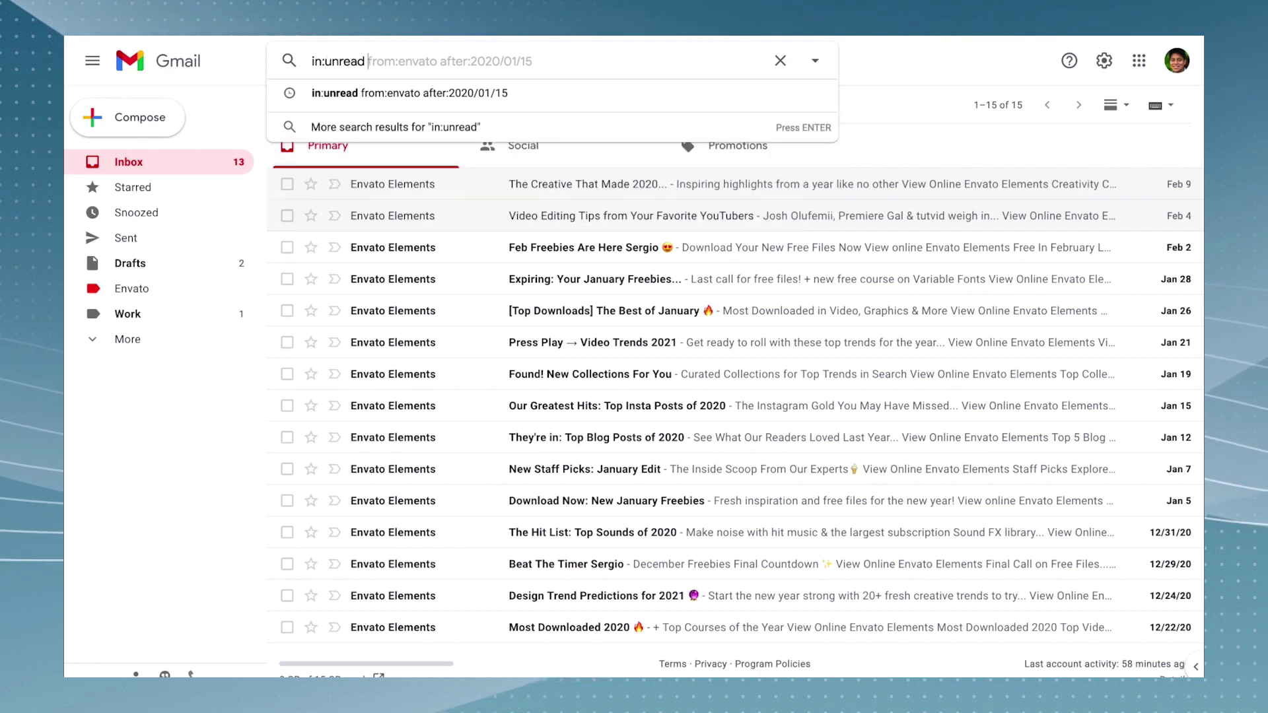
{"action": "type", "text": "fromL"}
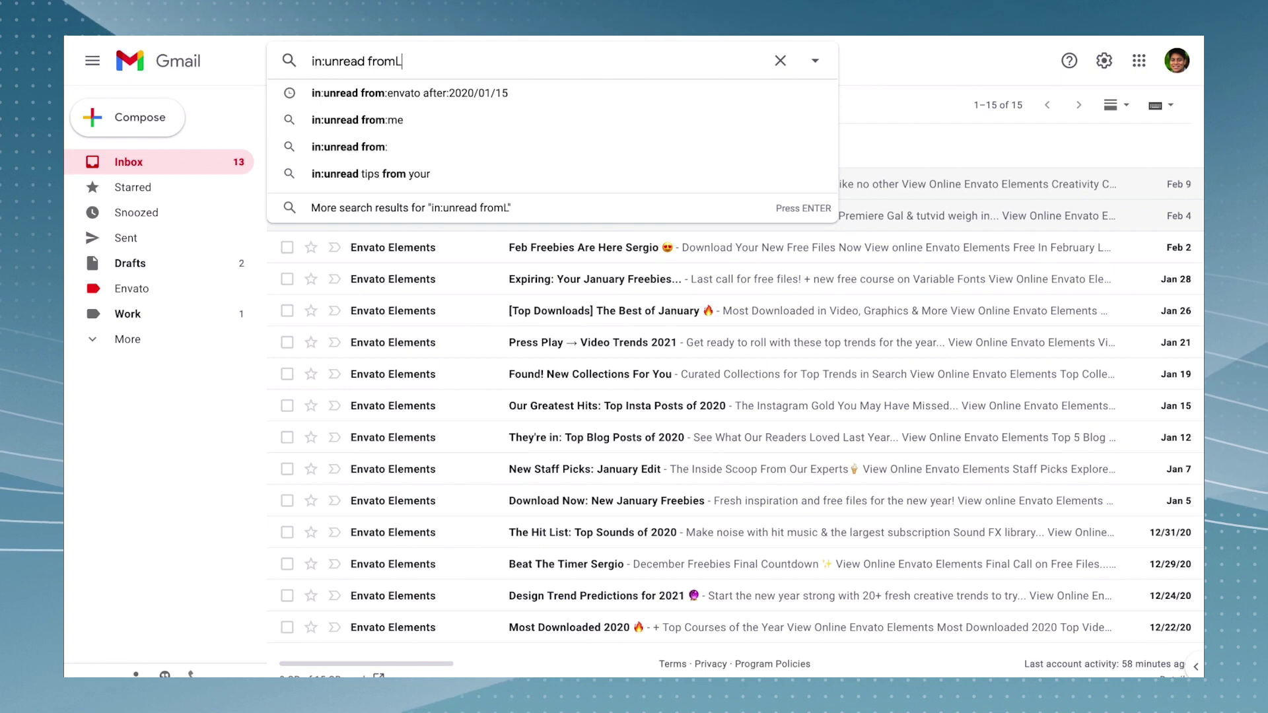
{"action": "key", "text": "BackSpace"}
{"action": "type", "text": ":envato"}
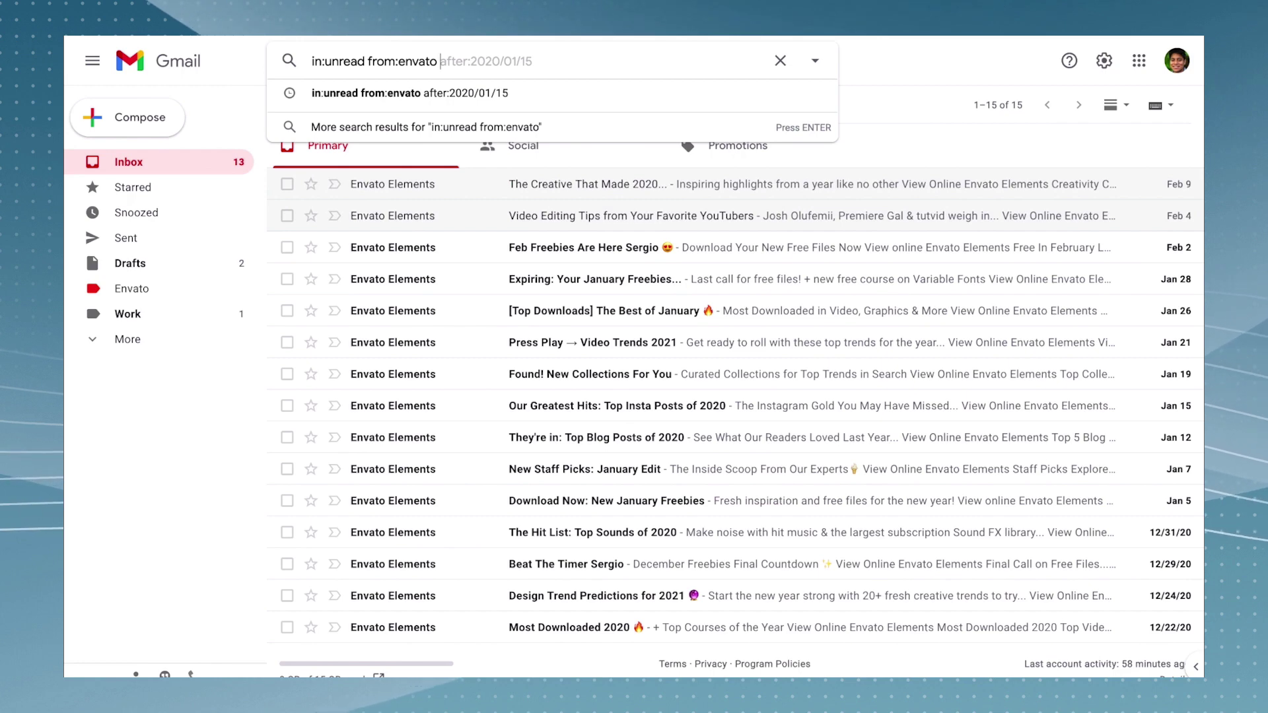
{"action": "type", "text": "after"}
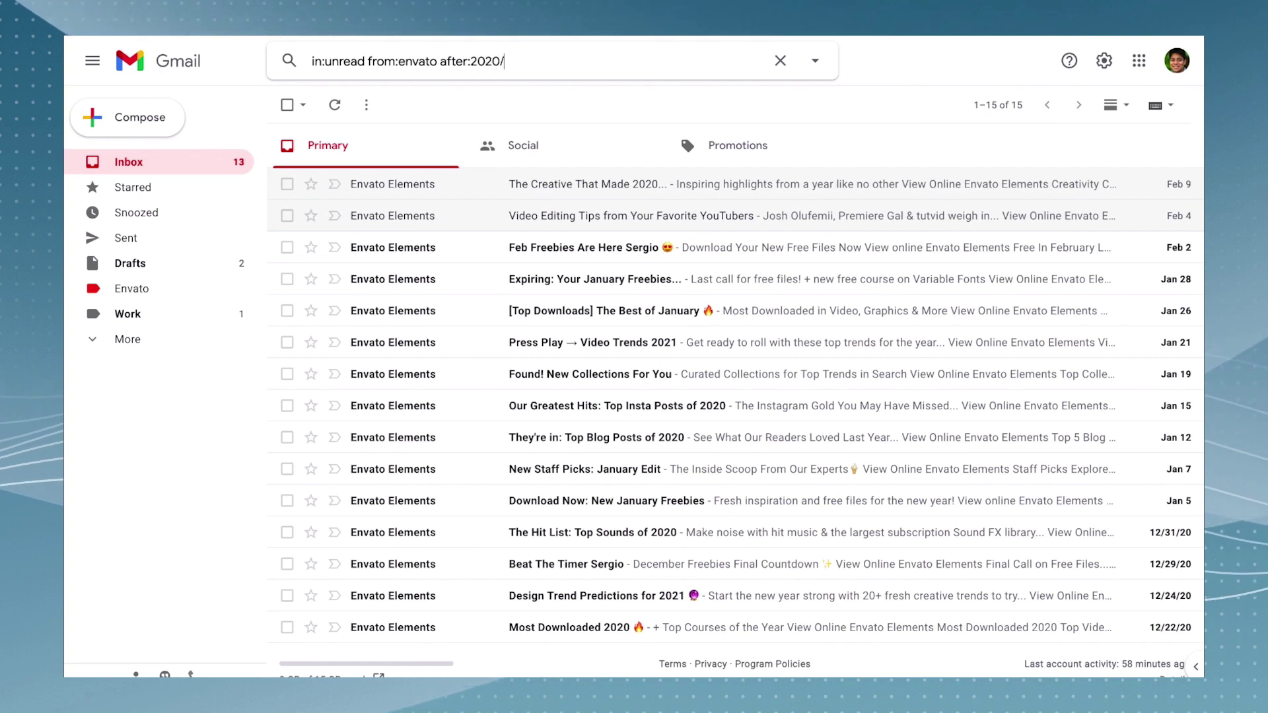
{"action": "type", "text": ":2020/10/05"}
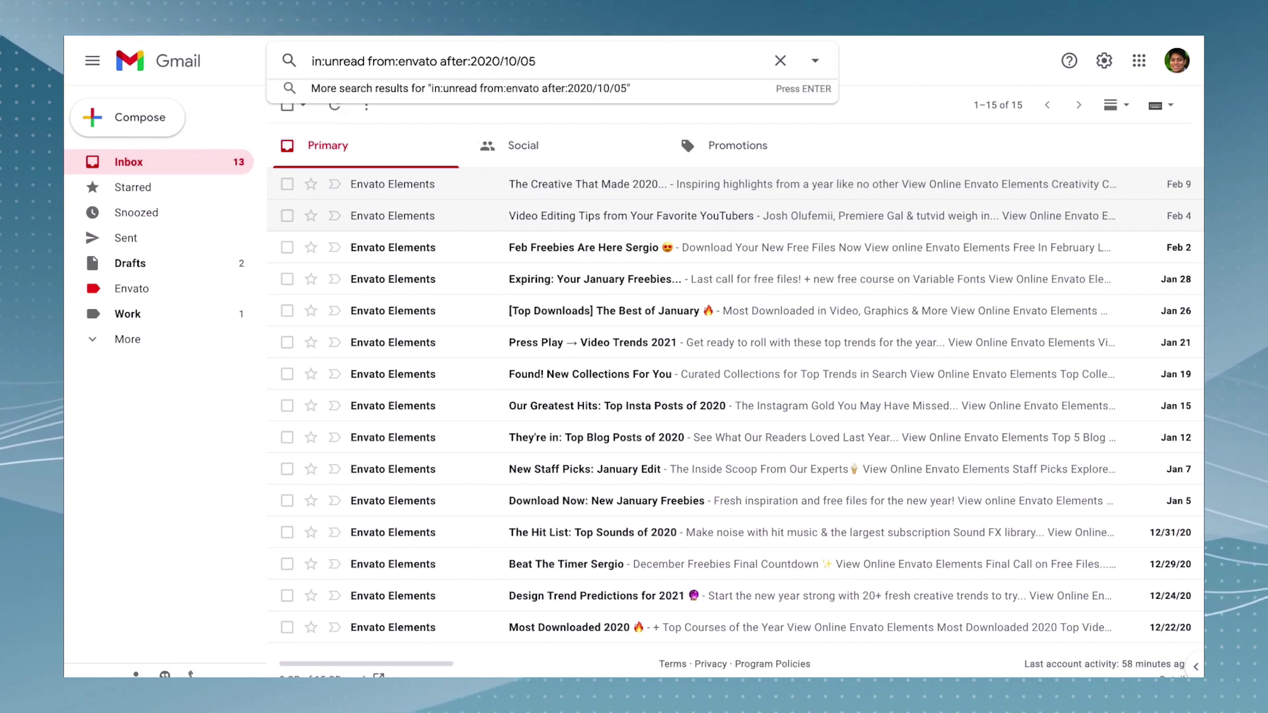
{"action": "key", "text": "Return"}
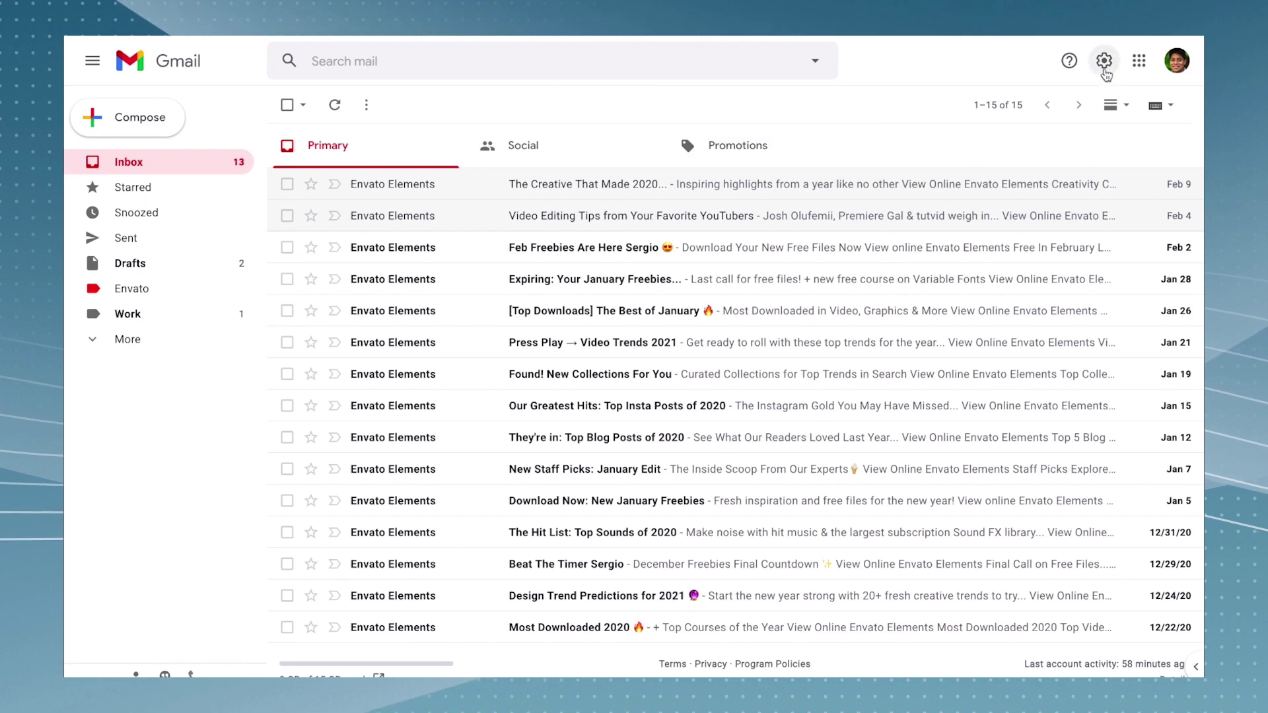
Enable Templates in the Advanced settings and save the change
{"action": "left_click", "coordinate": [1105, 69]}
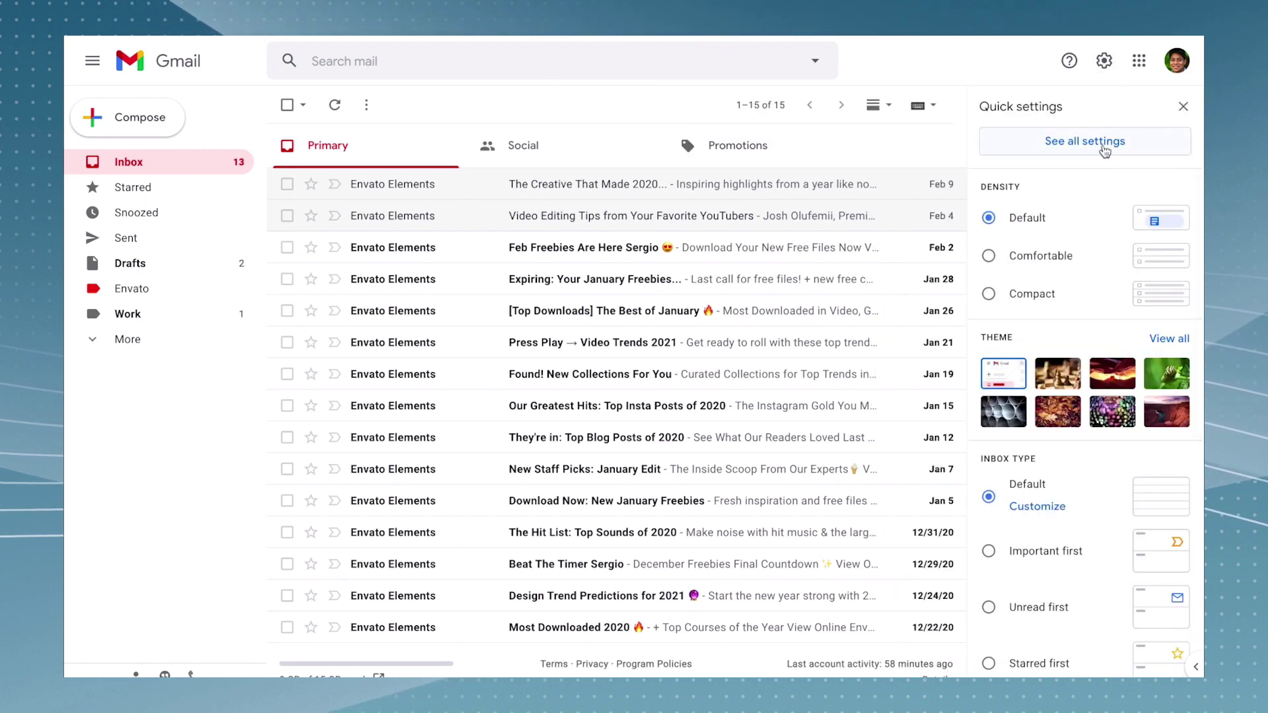
{"action": "left_click", "coordinate": [1100, 146]}
{"action": "left_click", "coordinate": [1060, 141]}
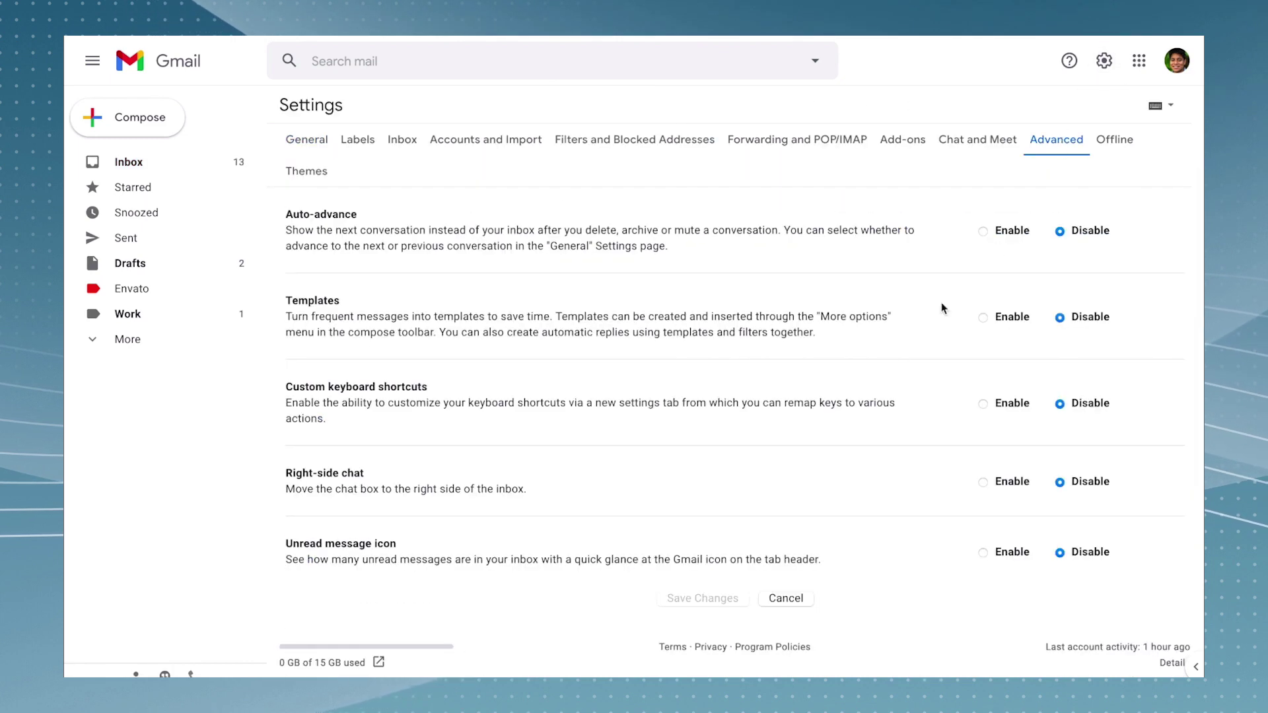
{"action": "left_click", "coordinate": [983, 318]}
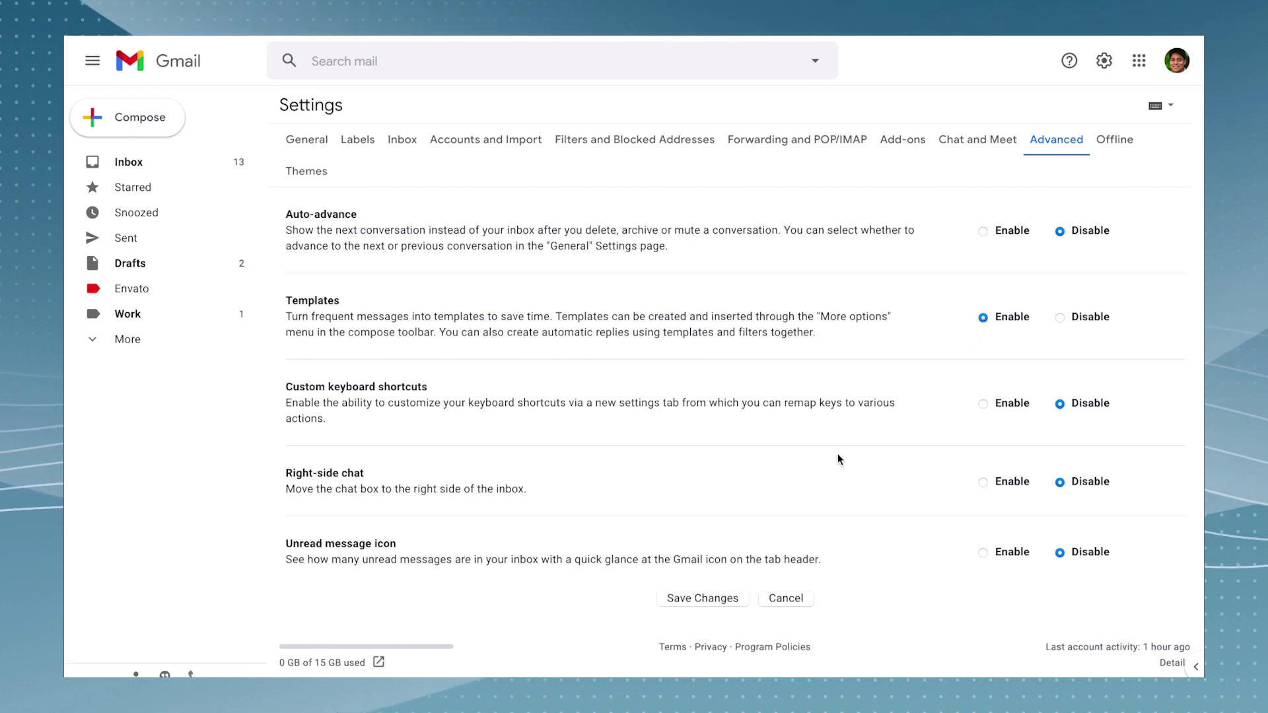
{"action": "left_click", "coordinate": [706, 596]}
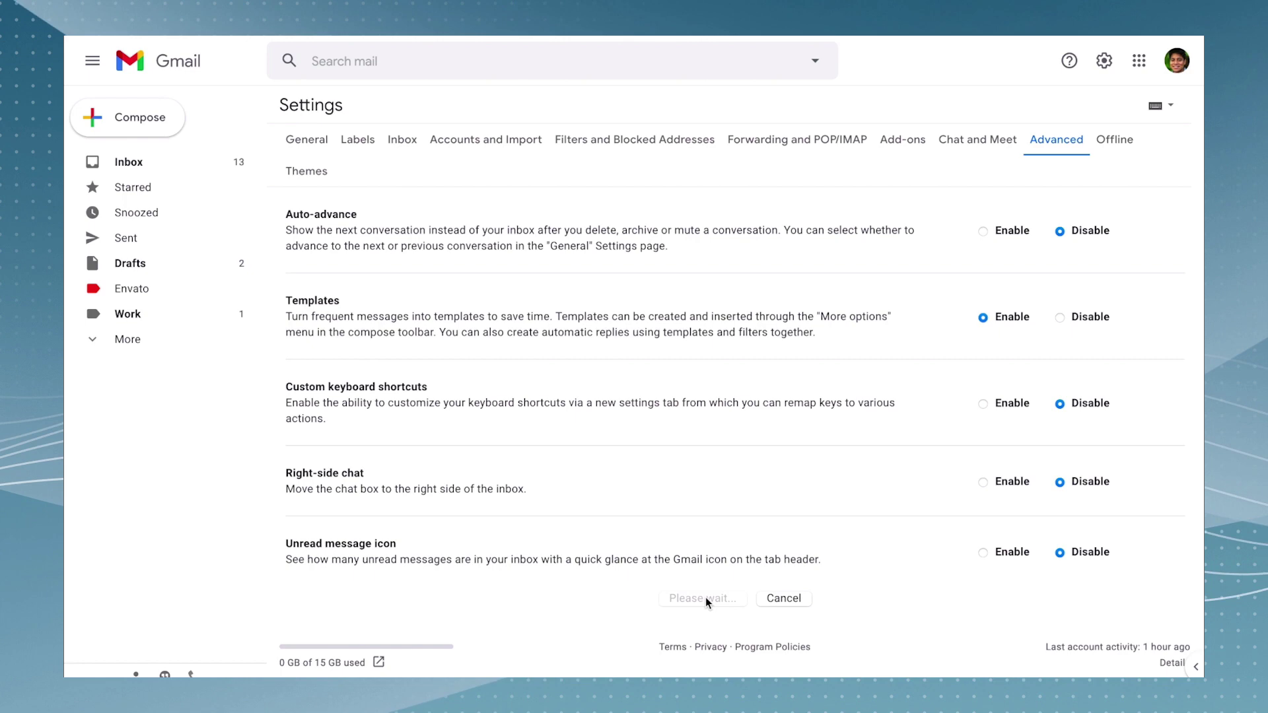
Compose a new email with the pasted message and save it as new template 'Template #1'
{"action": "left_click", "coordinate": [116, 117]}
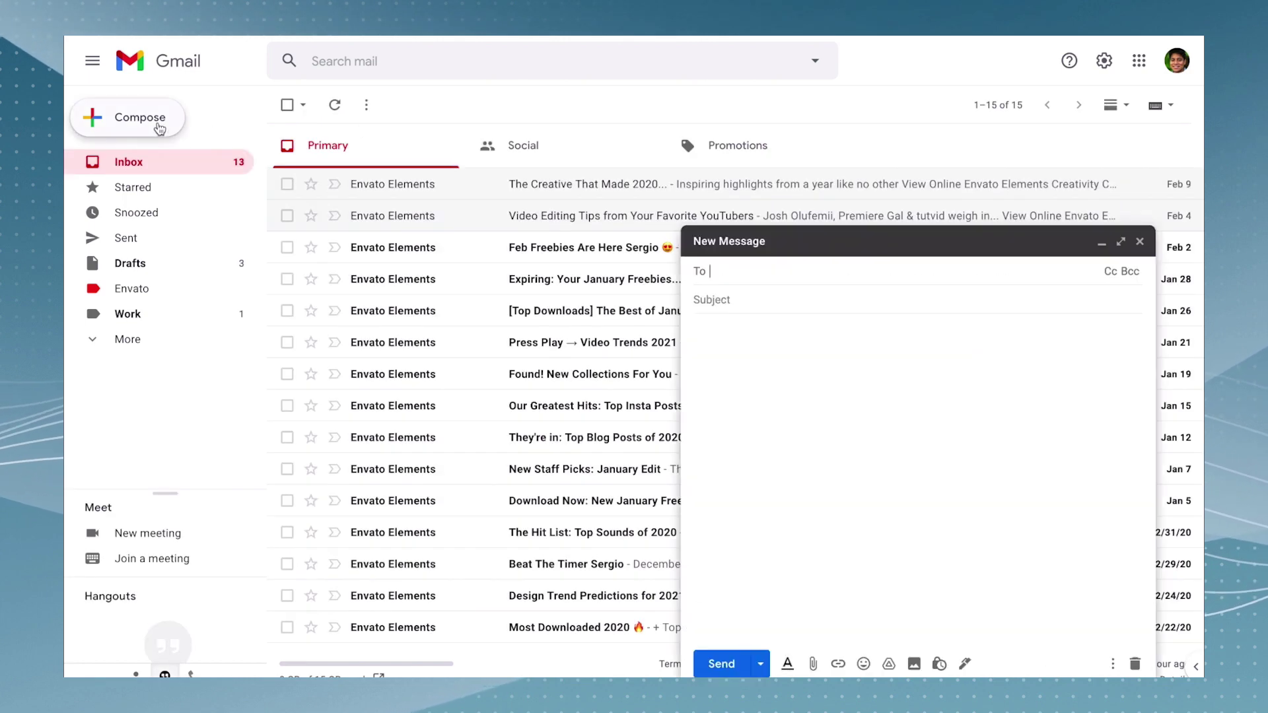
{"action": "left_click", "coordinate": [767, 350]}
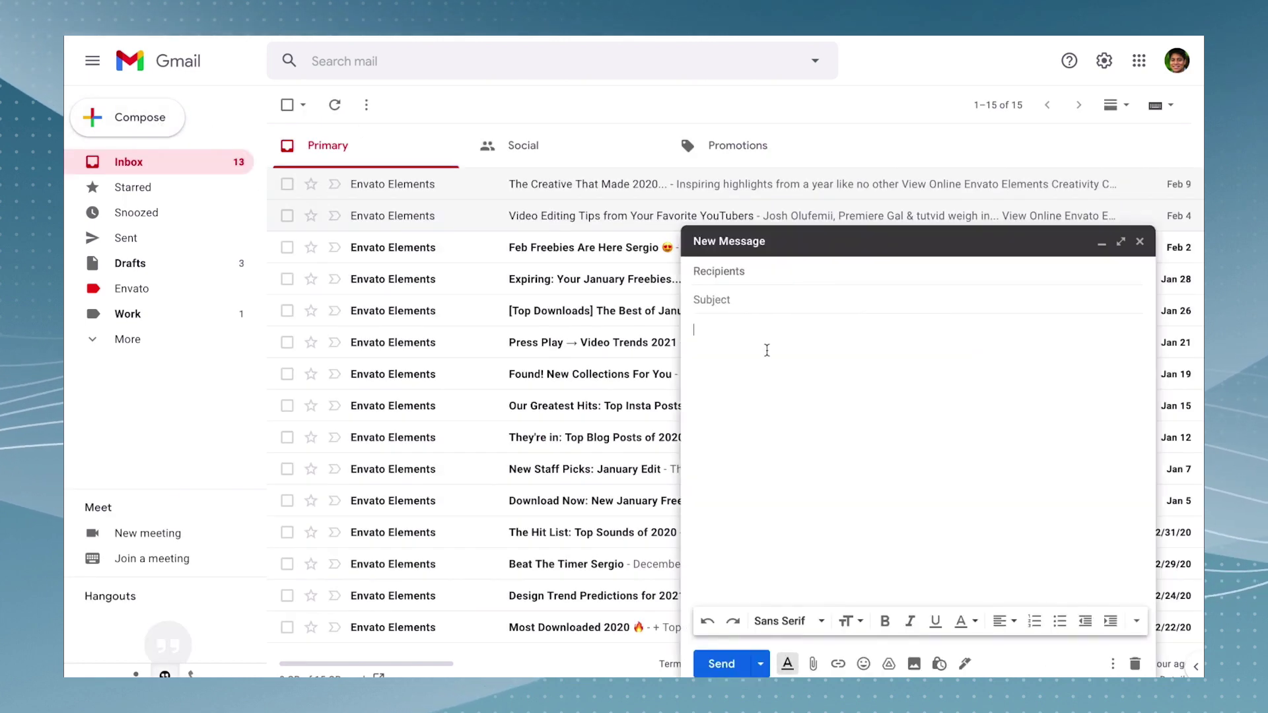
{"action": "type", "text": "Hello,  I need more information for the project we are working on.  Thanks."}
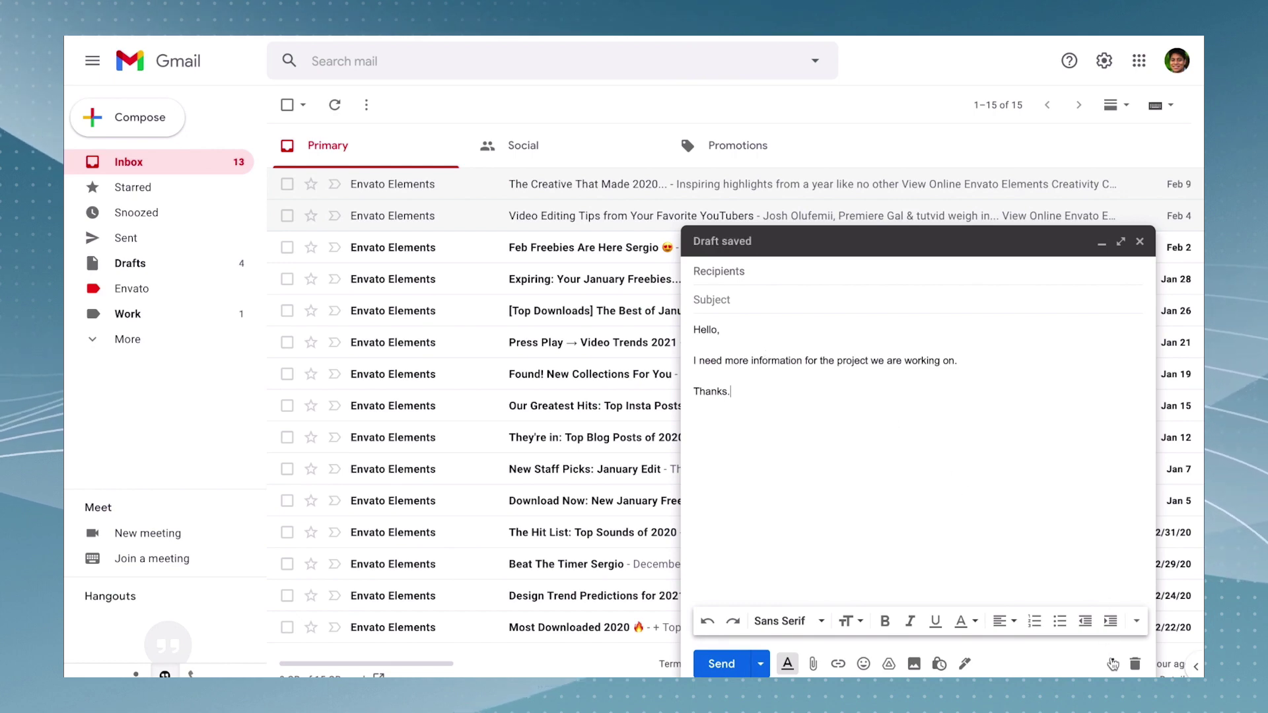
{"action": "left_click", "coordinate": [1112, 664]}
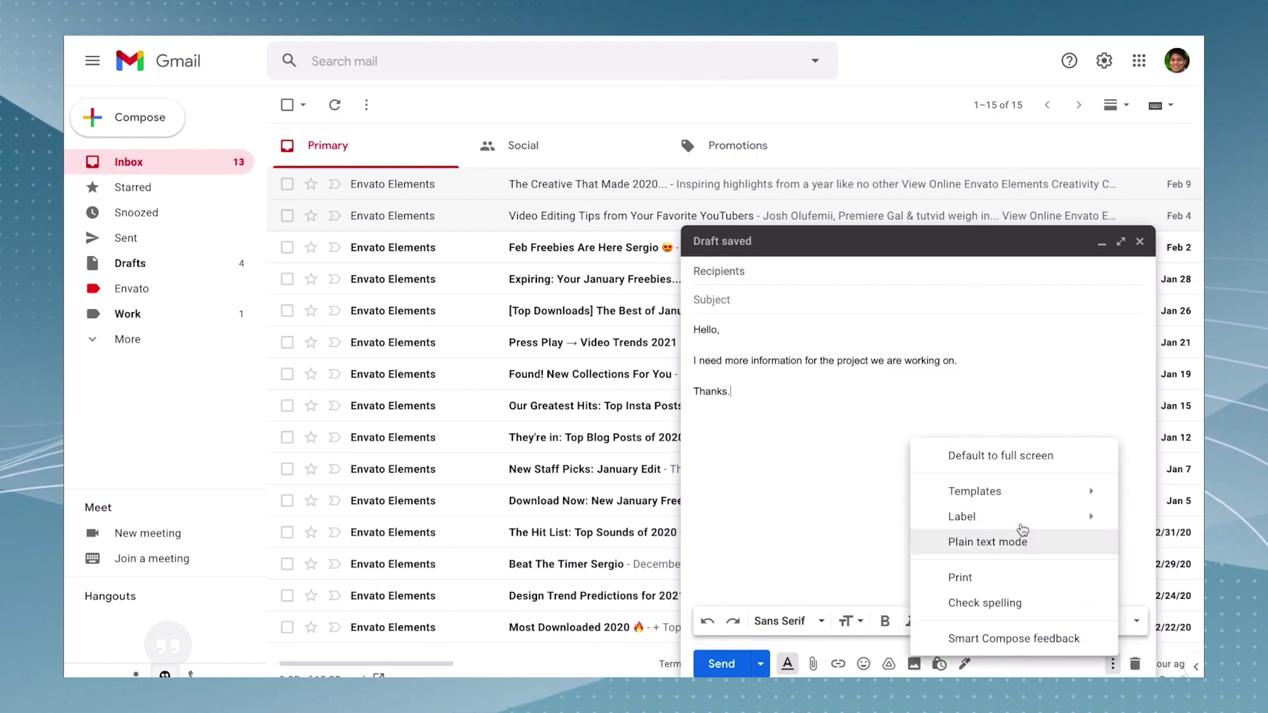
{"action": "mouse_move", "coordinate": [1025, 492]}
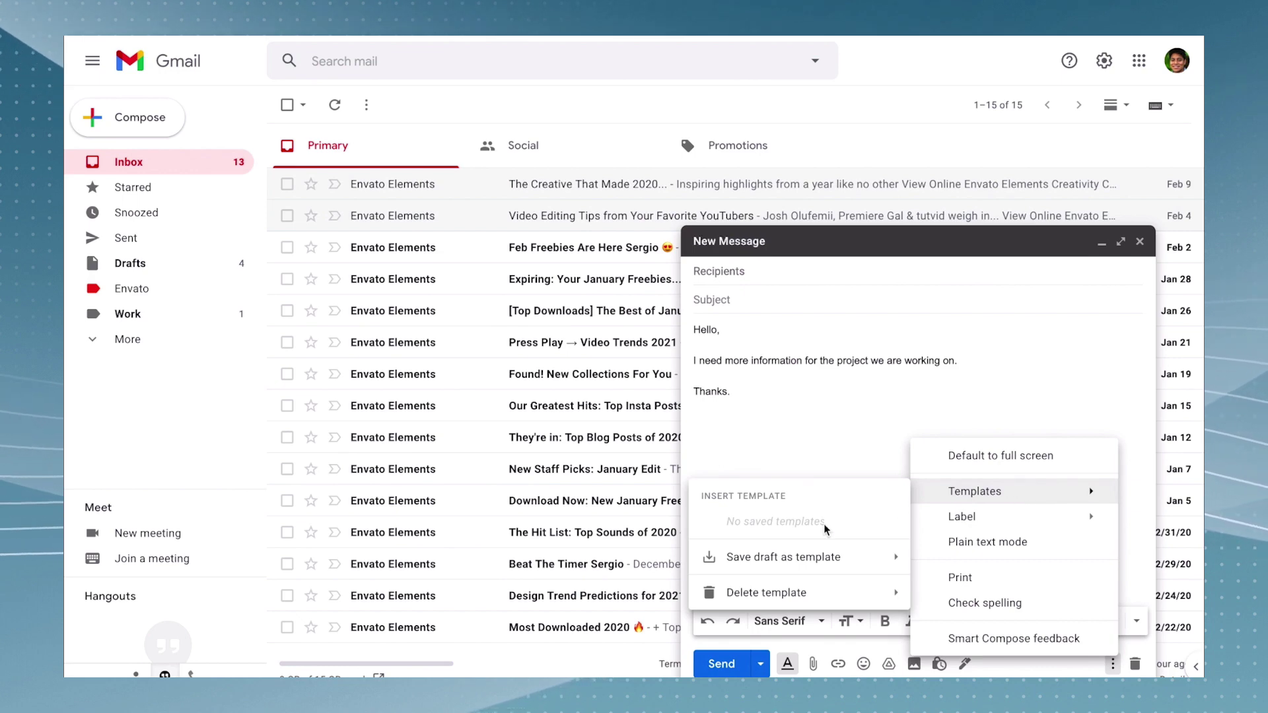
{"action": "mouse_move", "coordinate": [821, 557]}
{"action": "left_click", "coordinate": [568, 592]}
{"action": "type", "text": "Templa"}
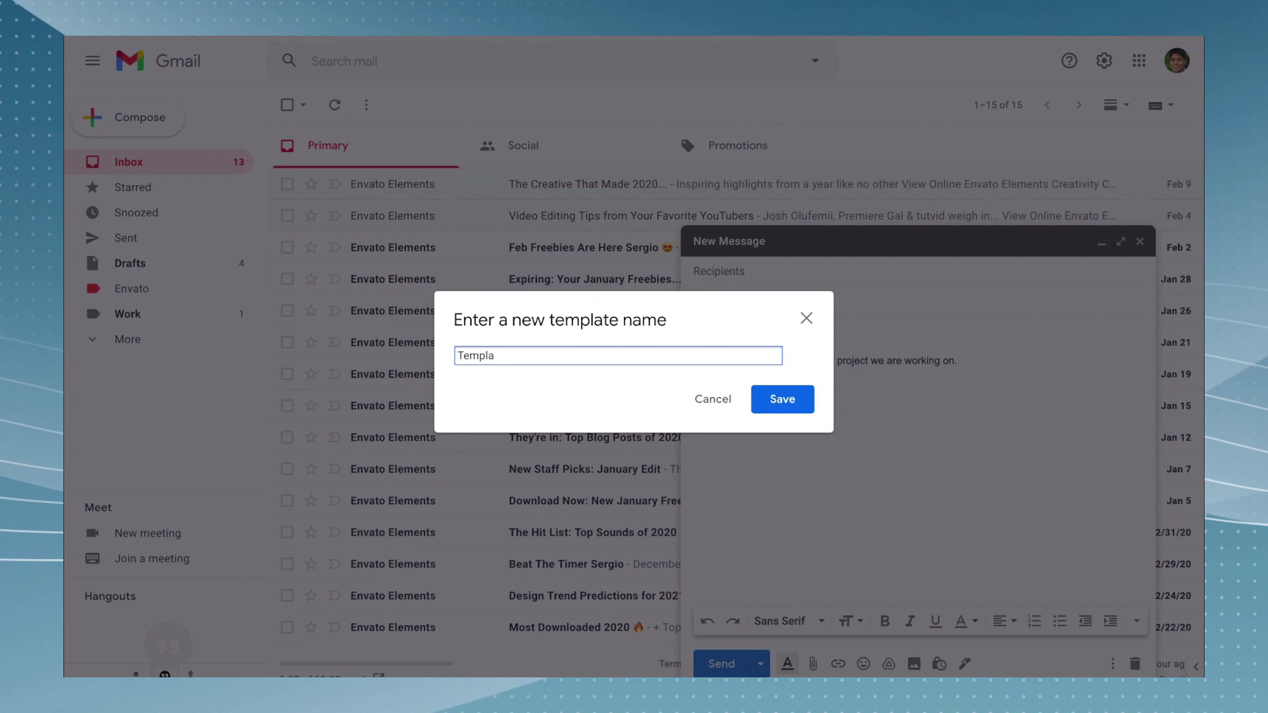
{"action": "type", "text": "te #1"}
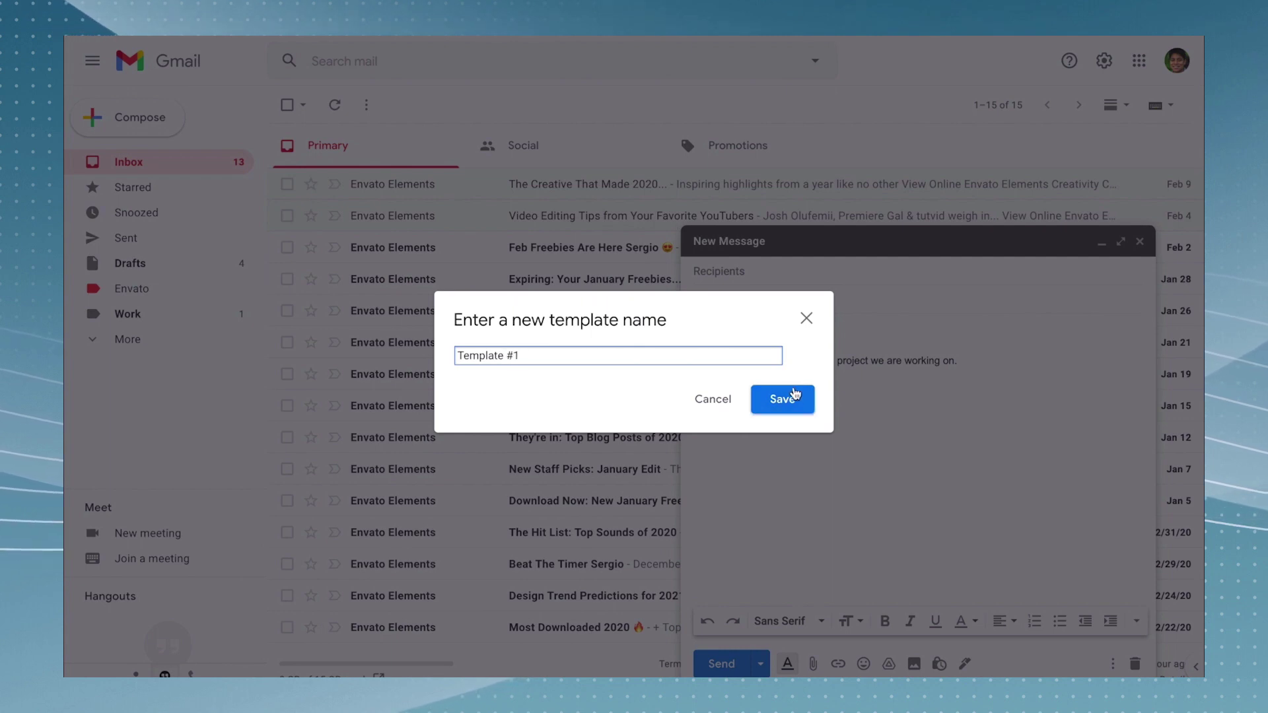
{"action": "left_click", "coordinate": [781, 398]}
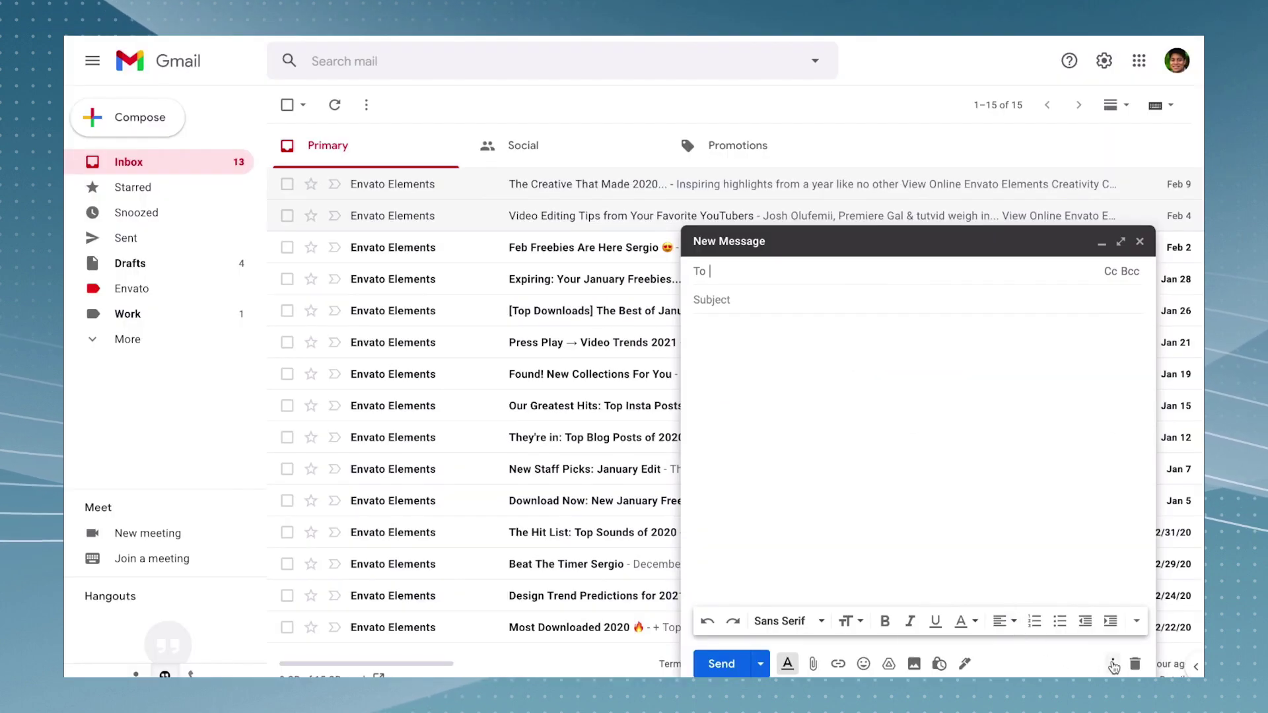
Insert Template #1 into the message
{"action": "left_click", "coordinate": [1113, 664]}
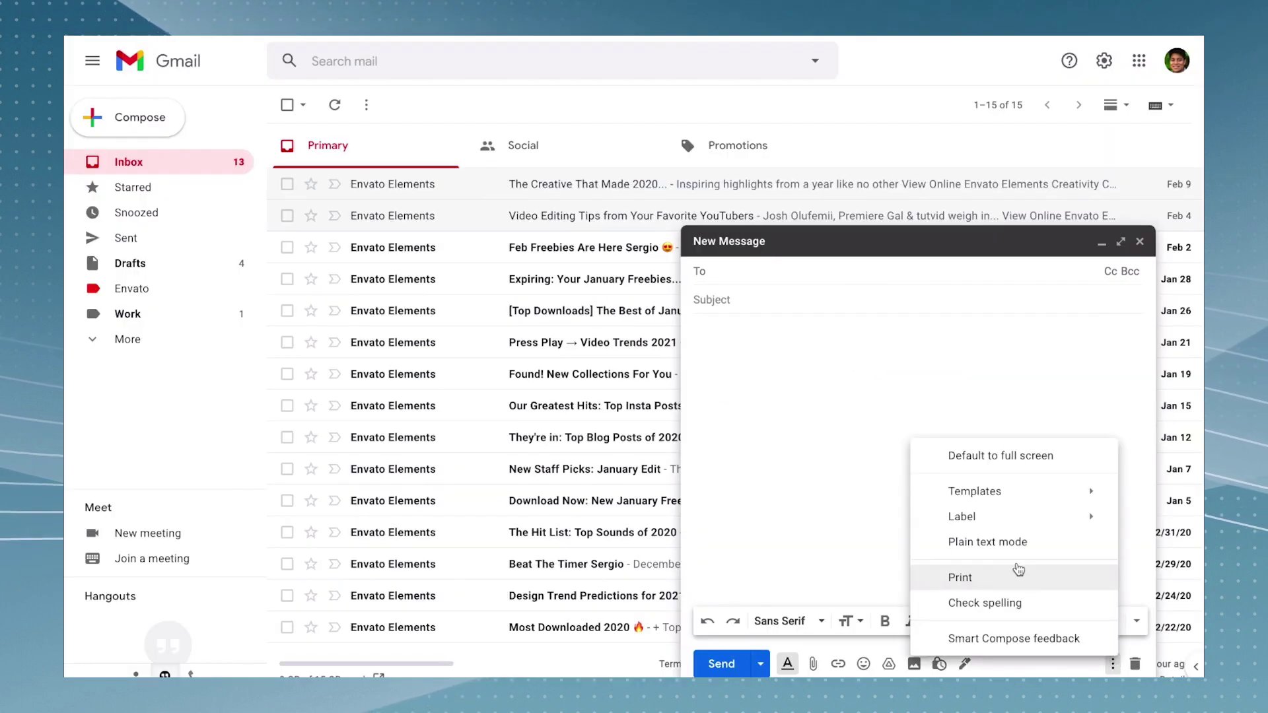
{"action": "mouse_move", "coordinate": [1010, 492]}
{"action": "left_click", "coordinate": [805, 530]}
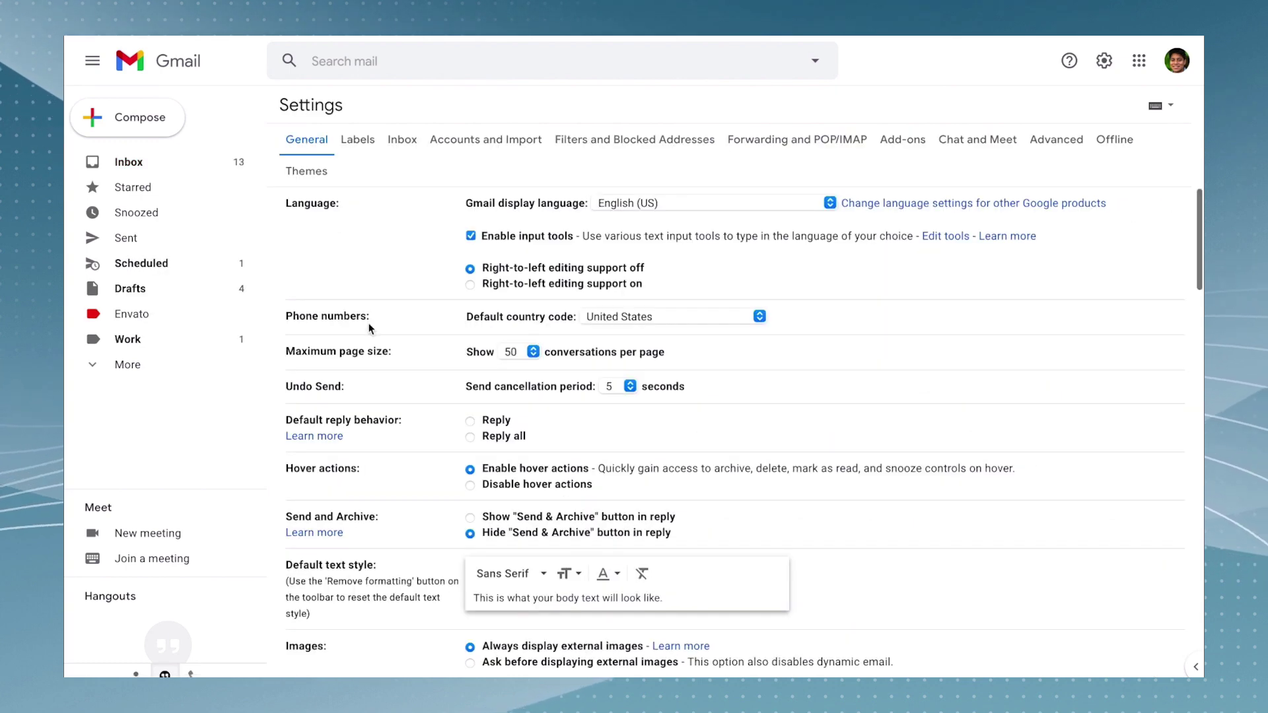
Check 'Suggest emails to reply to' under Nudges in the General settings
{"action": "scroll", "coordinate": [368, 328], "scroll_direction": "down", "scroll_amount": 7}
{"action": "scroll", "coordinate": [369, 328], "scroll_direction": "down", "scroll_amount": 5}
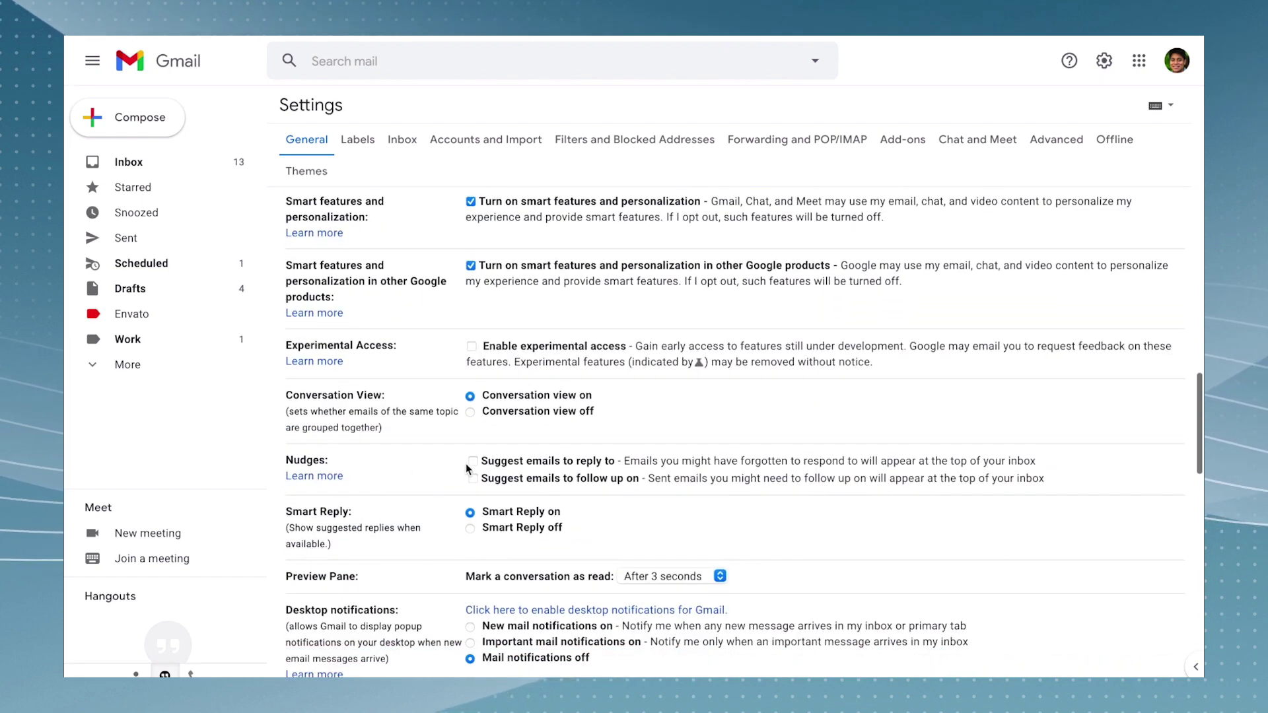
{"action": "left_click", "coordinate": [472, 462]}
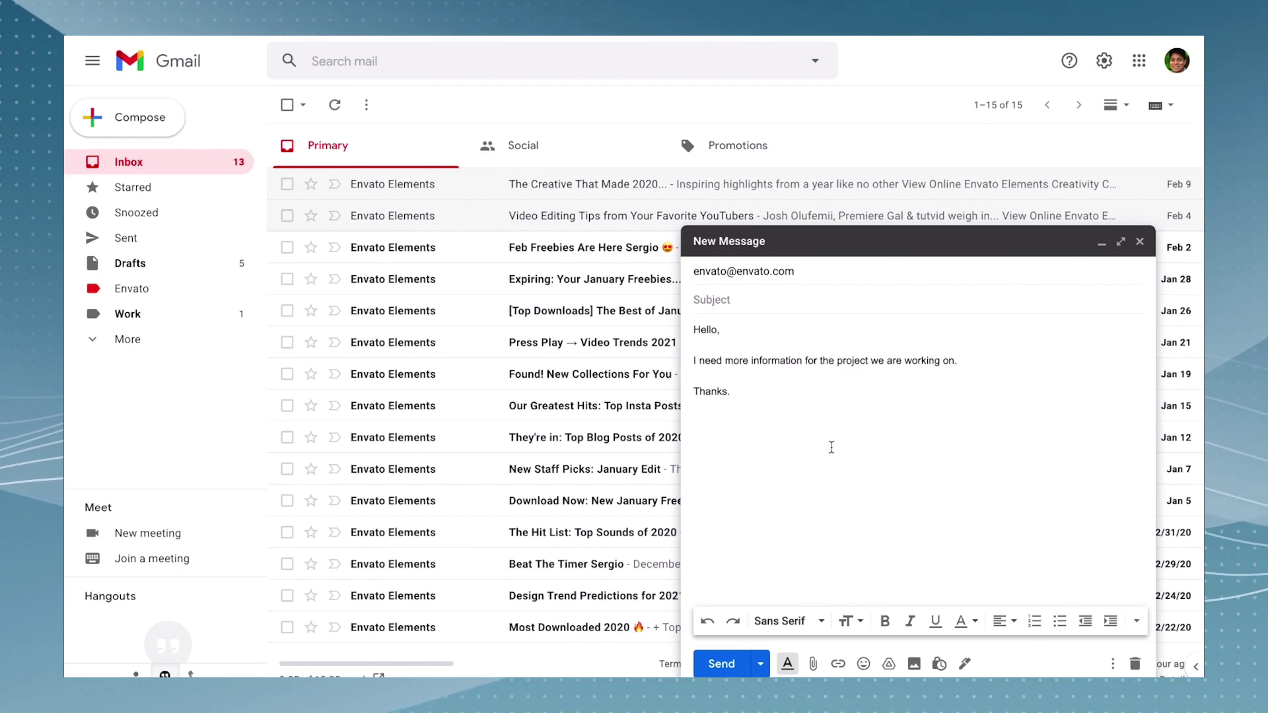
Schedule the message to send on Wednesday, March 10 at 3:02 PM
{"action": "left_click", "coordinate": [761, 663]}
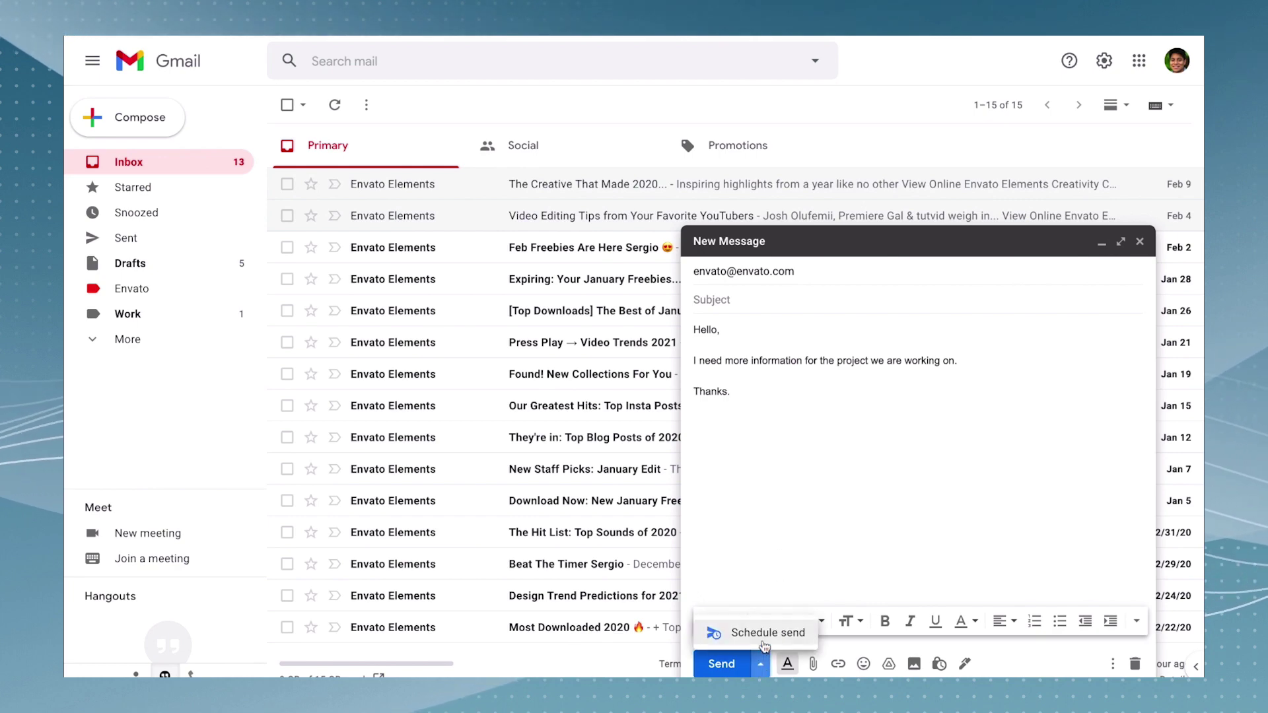
{"action": "left_click", "coordinate": [768, 634]}
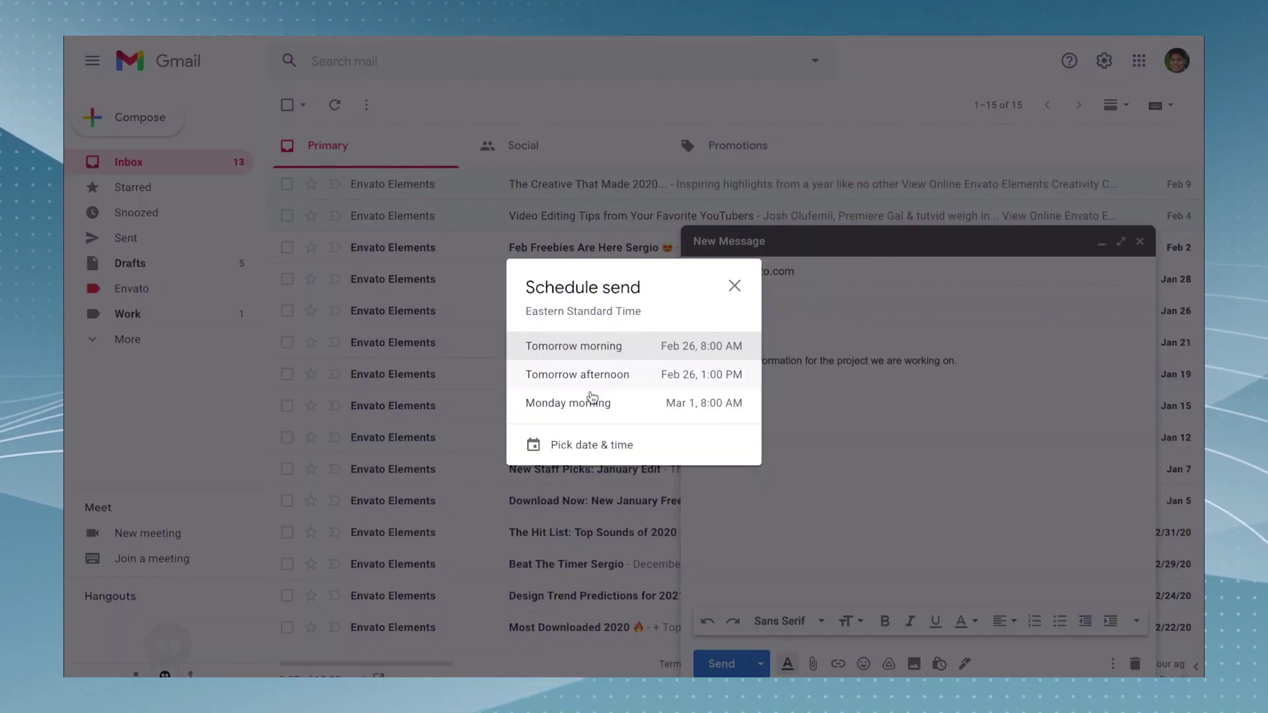
{"action": "left_click", "coordinate": [603, 455]}
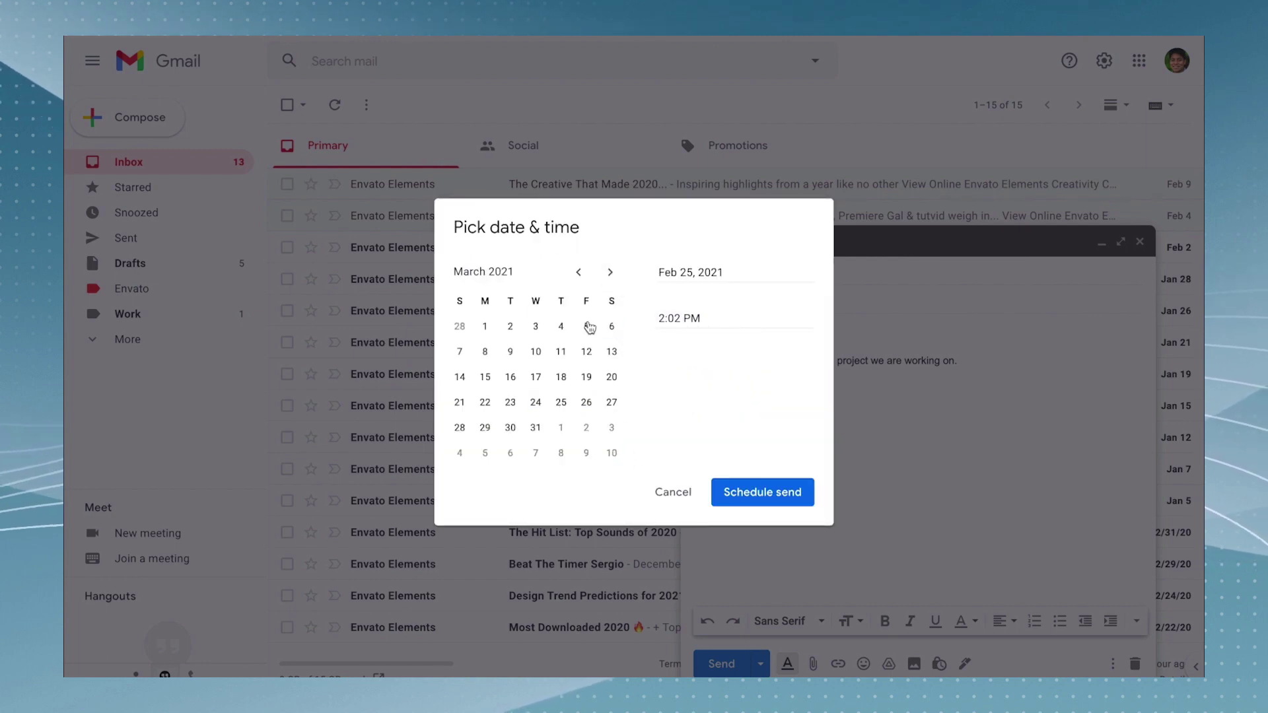
{"action": "left_click", "coordinate": [535, 352]}
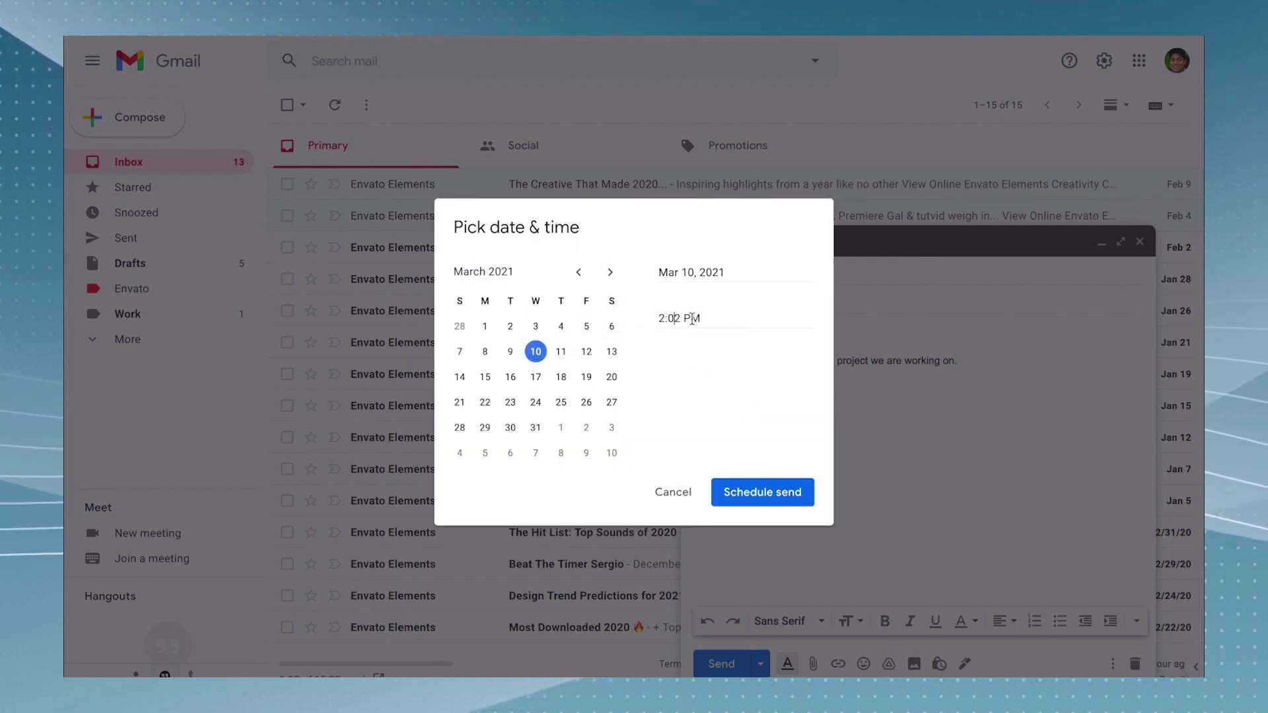
{"action": "double_click", "coordinate": [661, 318]}
{"action": "type", "text": "3"}
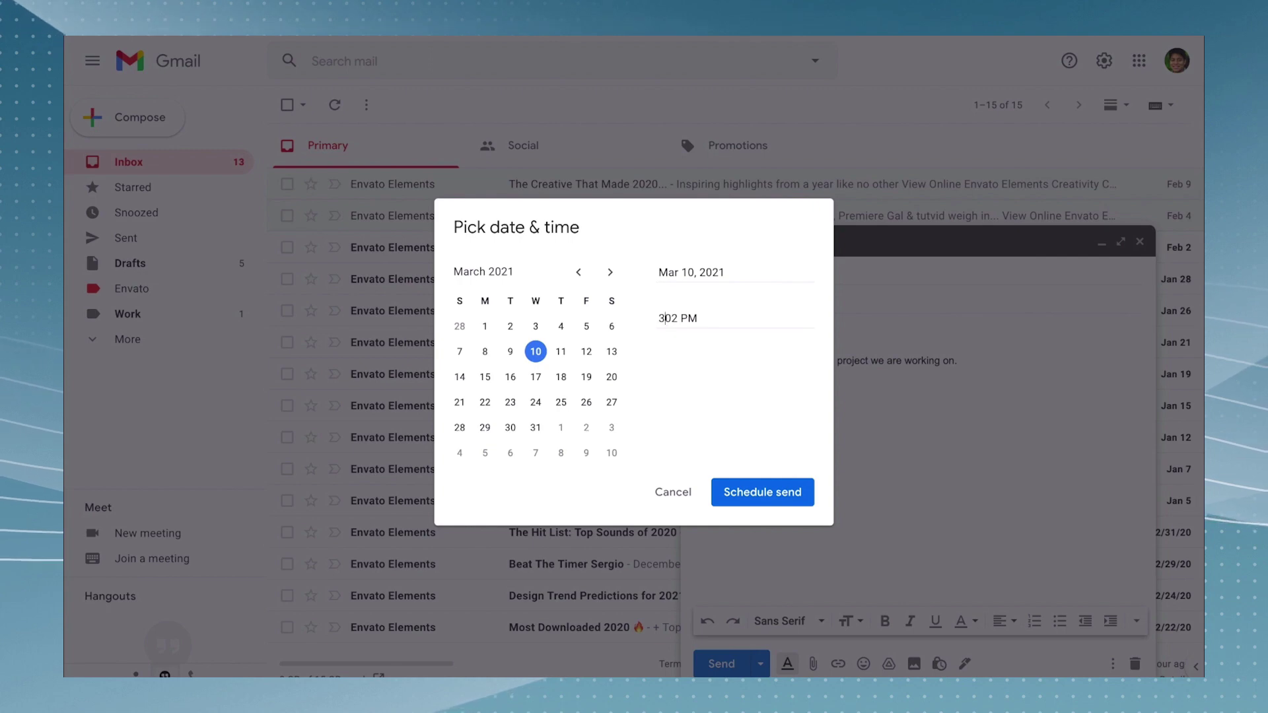
{"action": "left_click", "coordinate": [734, 497]}
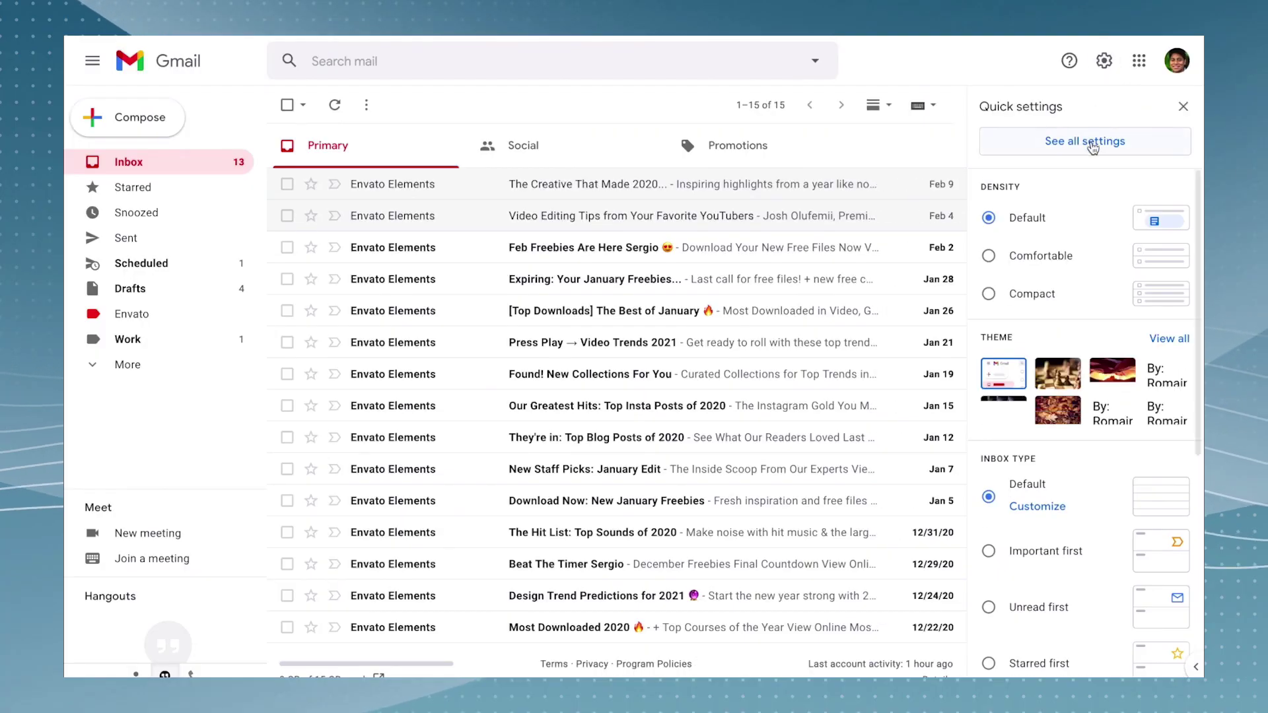
{"action": "left_click", "coordinate": [1093, 147]}
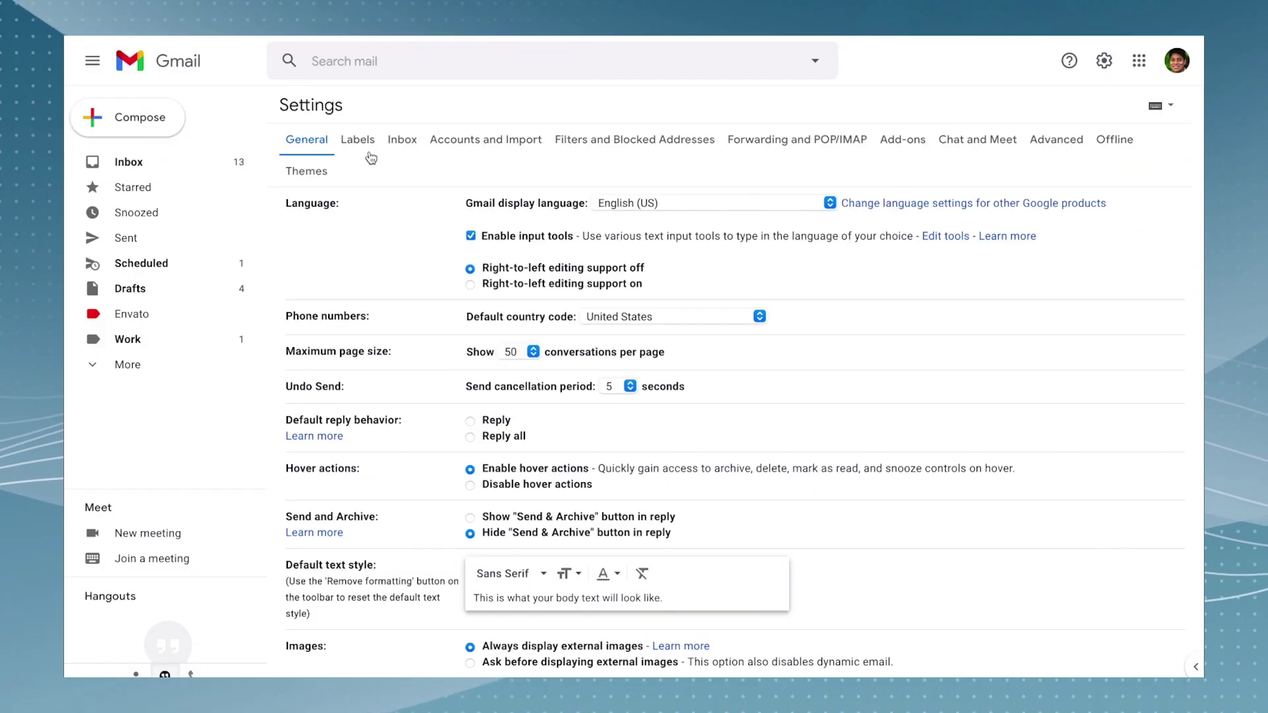
{"action": "left_click", "coordinate": [475, 146]}
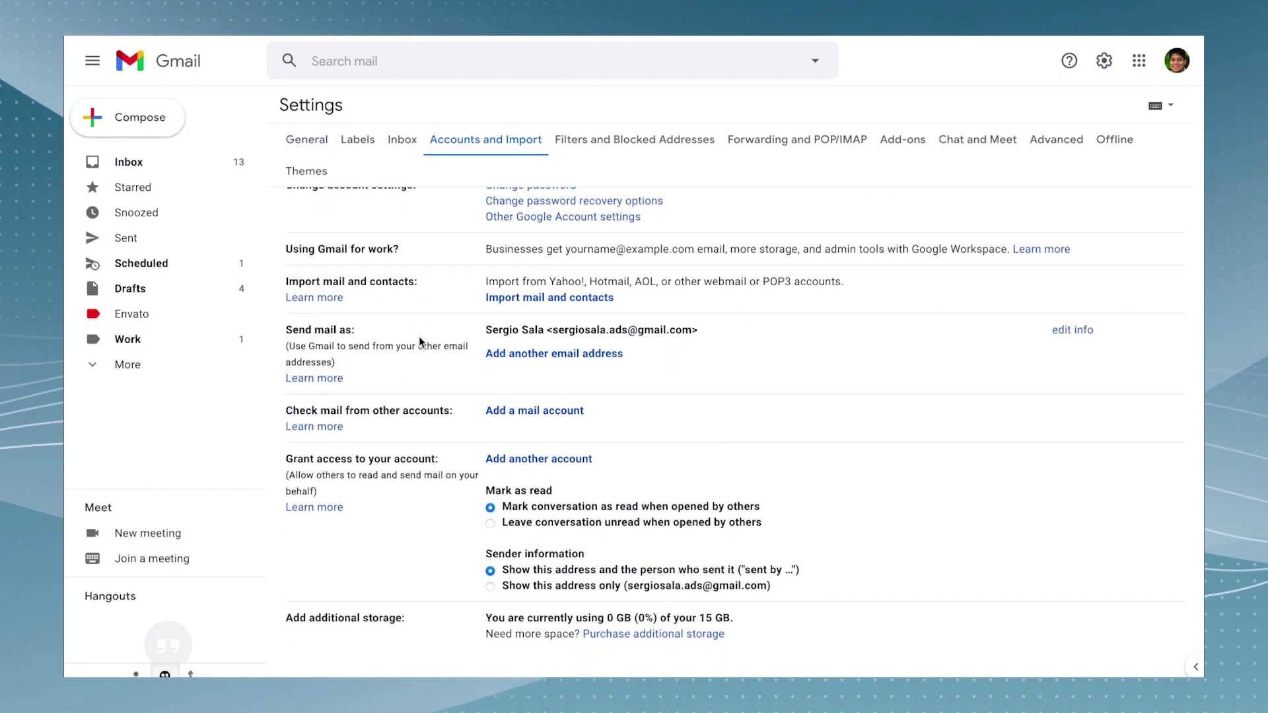
{"action": "left_click", "coordinate": [523, 411]}
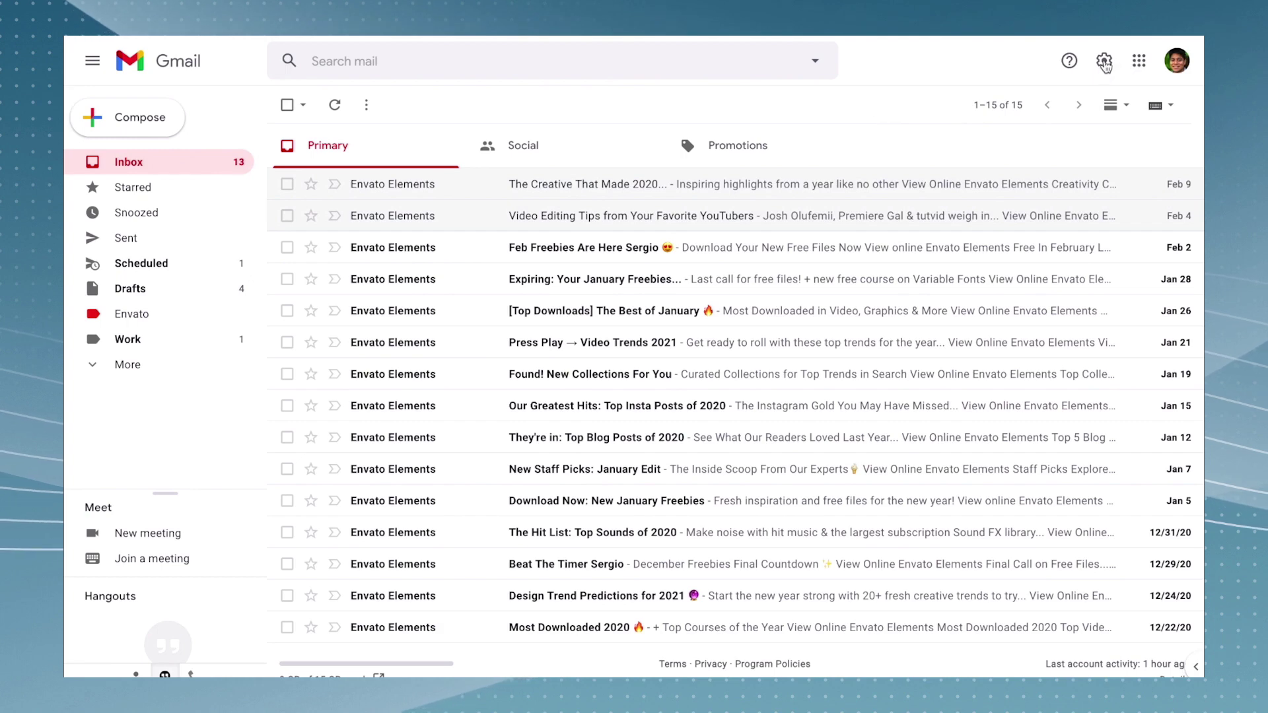
In Accounts and Import, select 'Leave conversation unread when opened by others' and begin adding another account
{"action": "left_click", "coordinate": [1104, 61]}
{"action": "left_click", "coordinate": [1087, 144]}
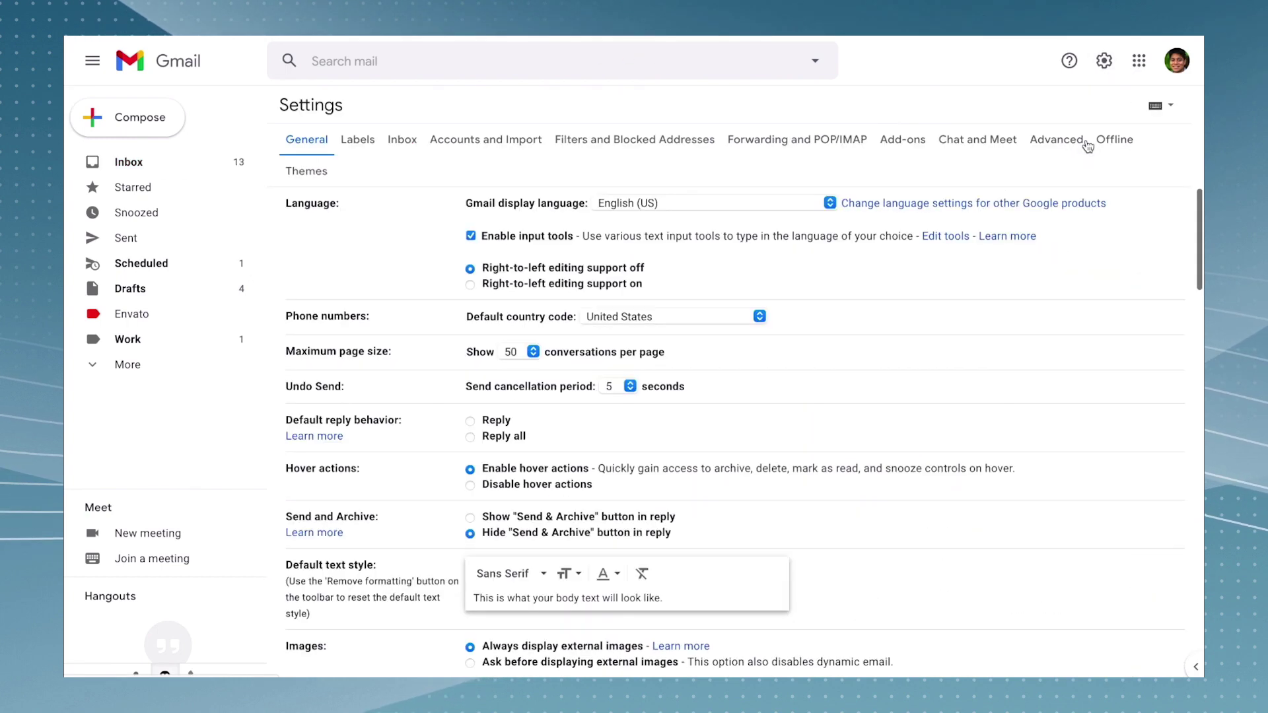
{"action": "left_click", "coordinate": [500, 139]}
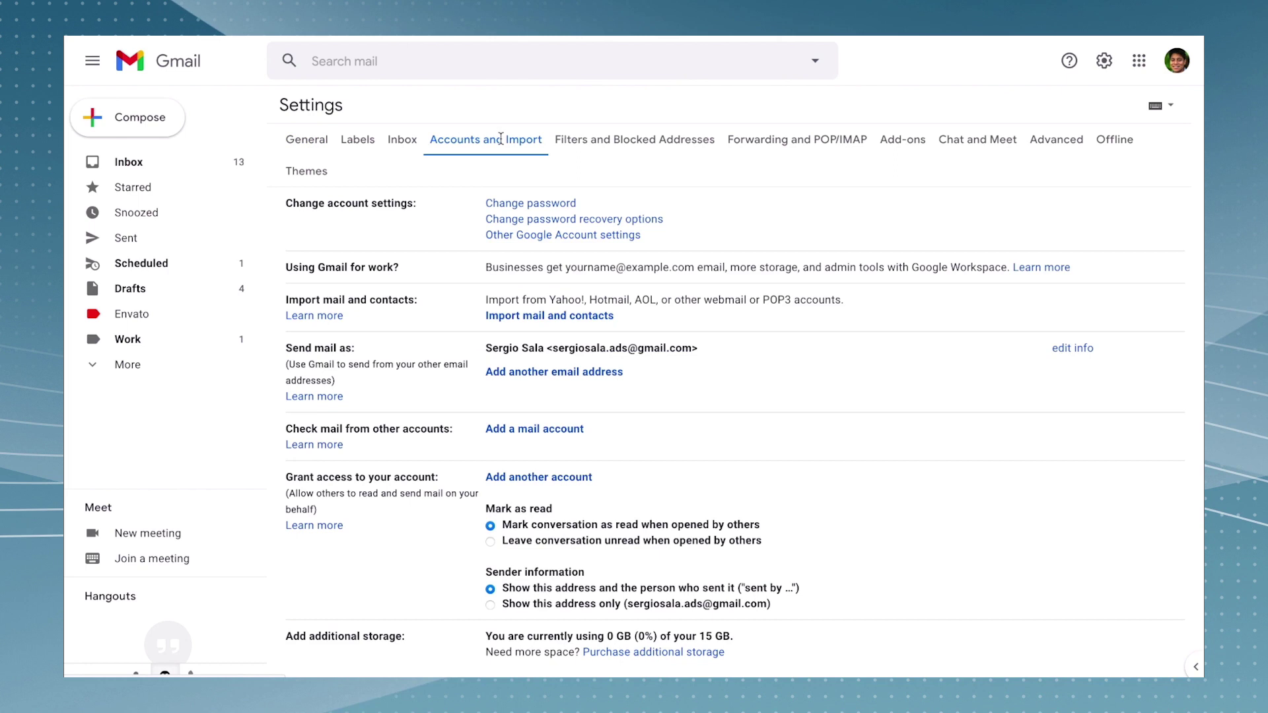
{"action": "scroll", "coordinate": [440, 370], "scroll_direction": "down", "scroll_amount": 2}
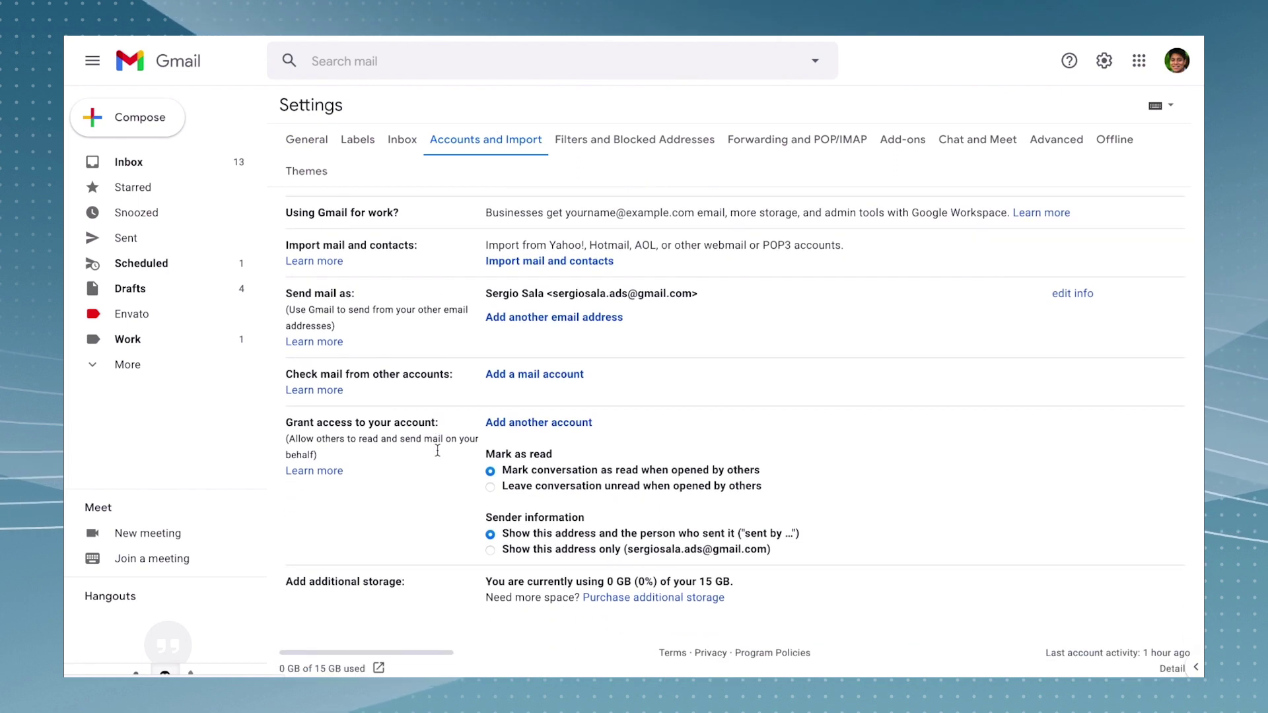
{"action": "left_click", "coordinate": [490, 487]}
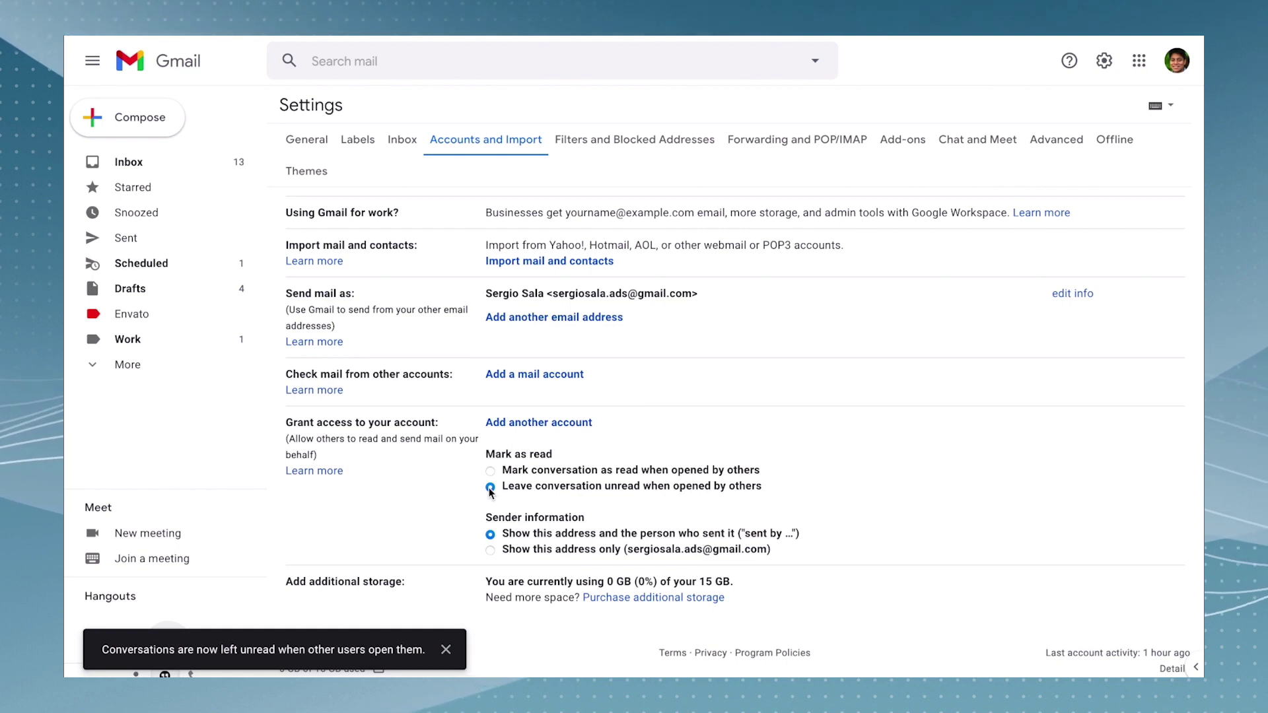
{"action": "left_click", "coordinate": [522, 423]}
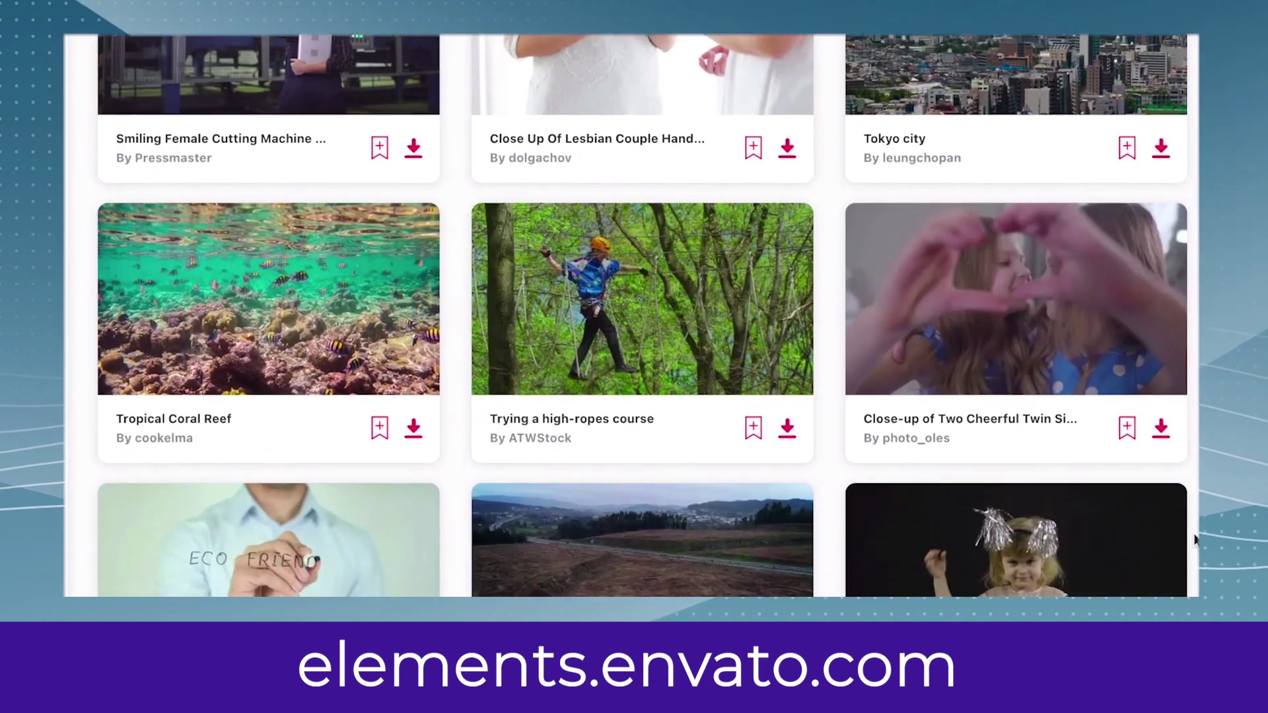
{"action": "scroll", "coordinate": [1195, 561], "scroll_direction": "down", "scroll_amount": 2}
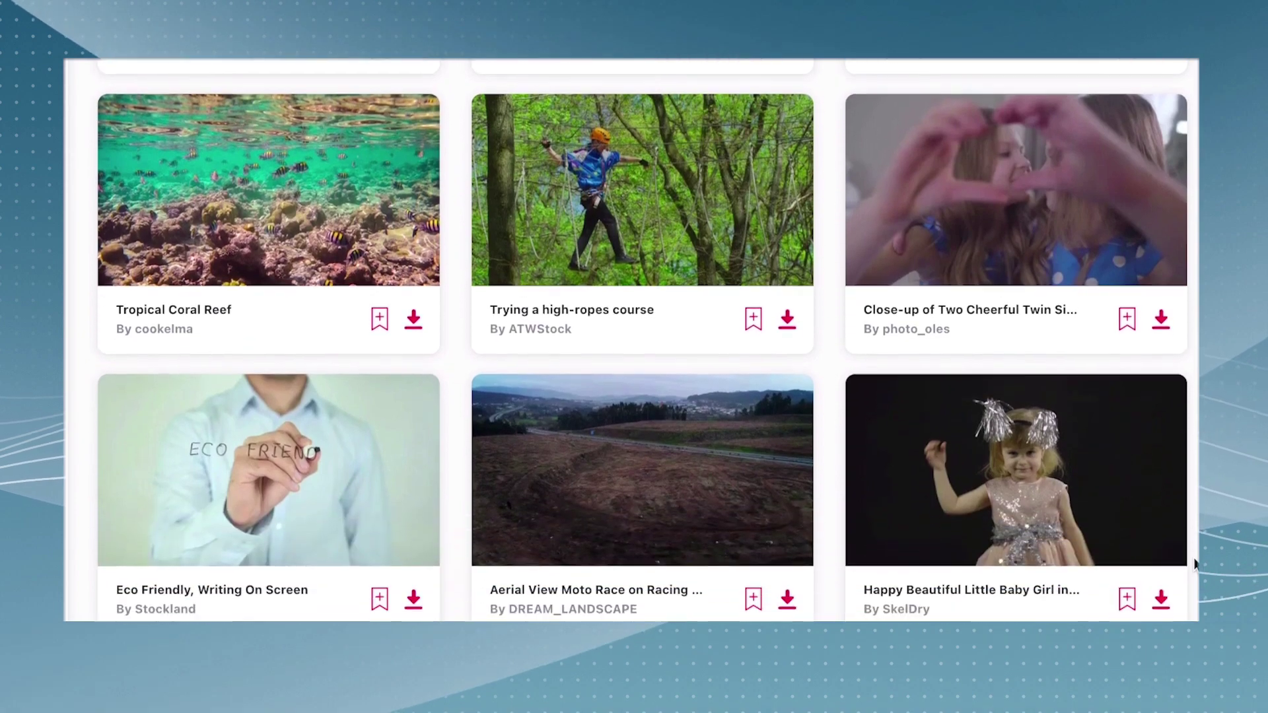